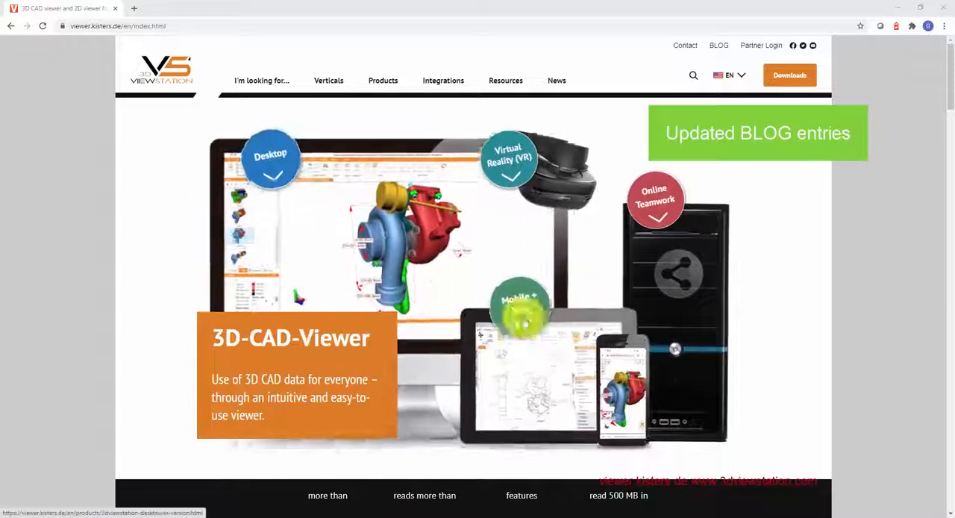
Step: Open the website's blog and read the feature list of the 3DViewStation v2021.0 Release article
left_click(719, 47)
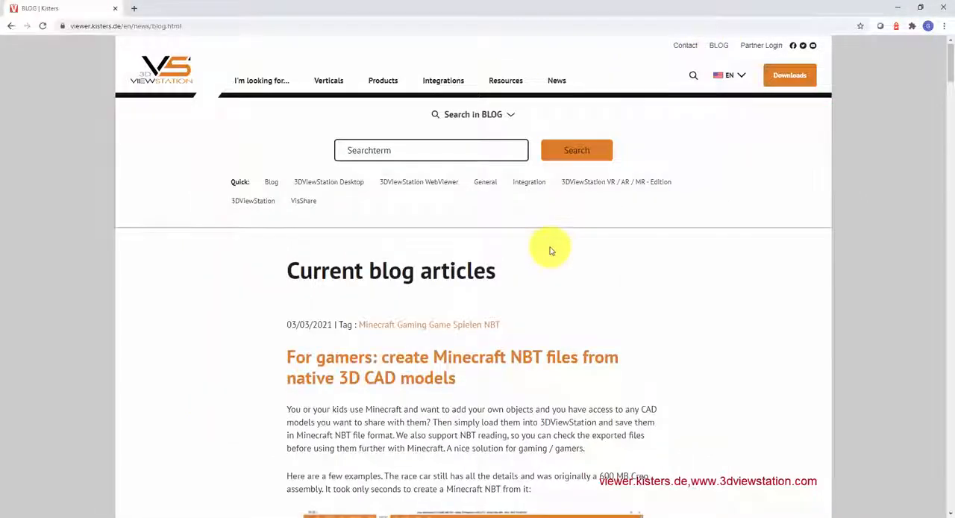
scroll(550, 250, "down", 9)
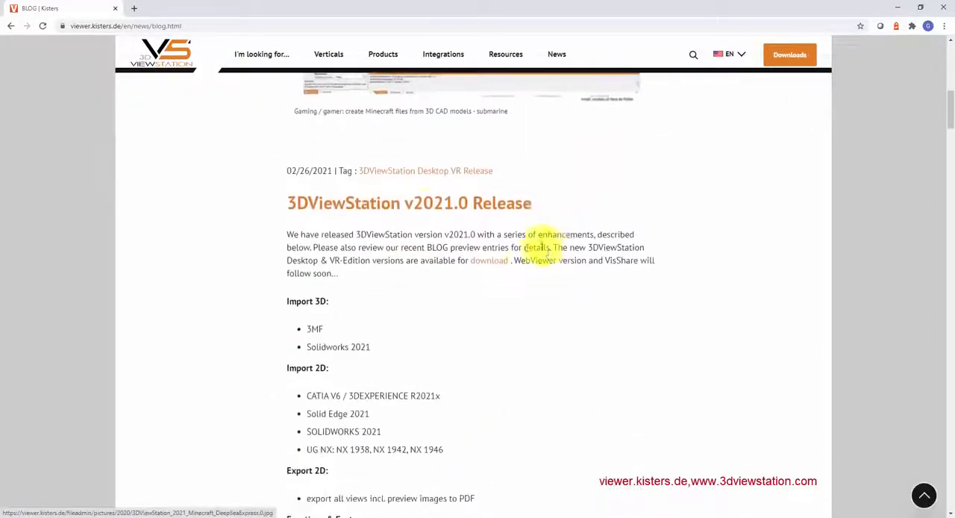
scroll(451, 247, "down", 3)
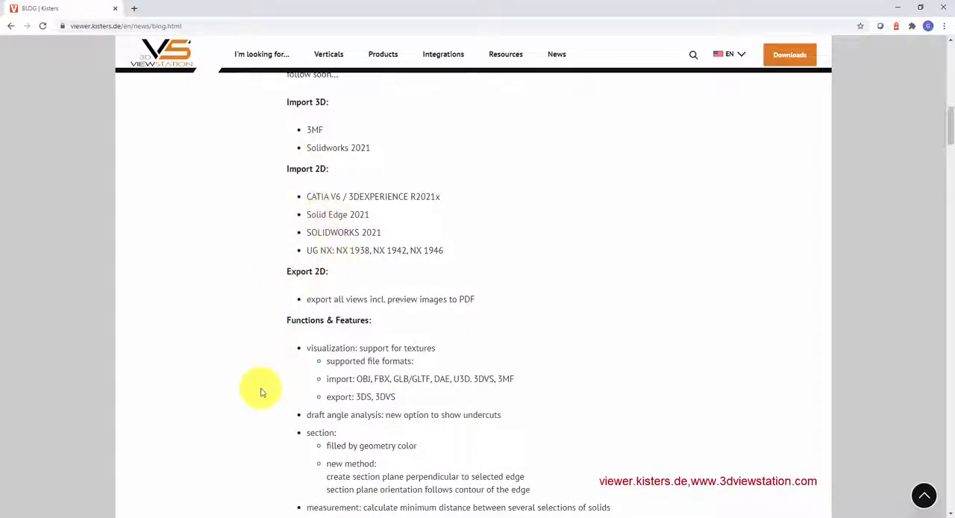
scroll(261, 392, "down", 2)
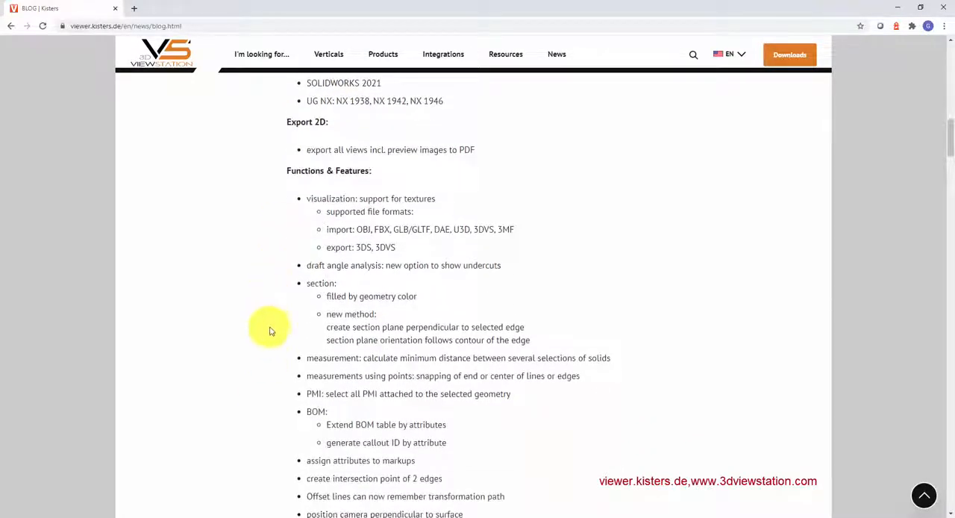
scroll(271, 331, "down", 3)
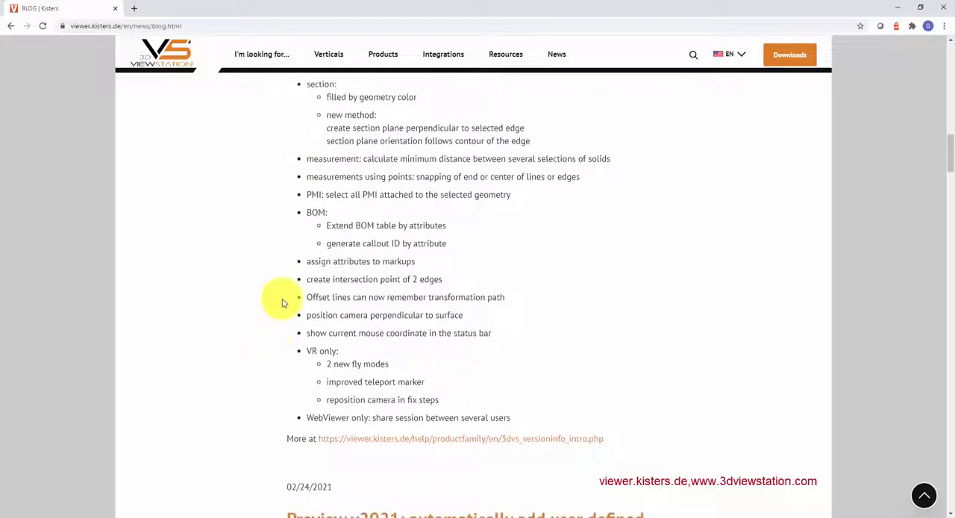
Step: Review the Preview v2021 articles on the blog's first page, covering markup attributes, BOM ballooning, PMI selection and intersection points
scroll(282, 303, "down", 4)
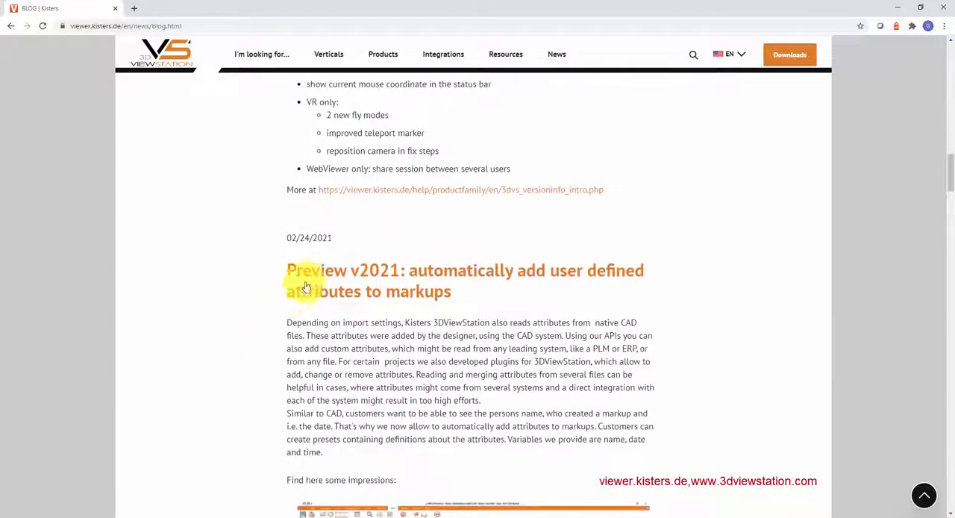
scroll(221, 286, "down", 7)
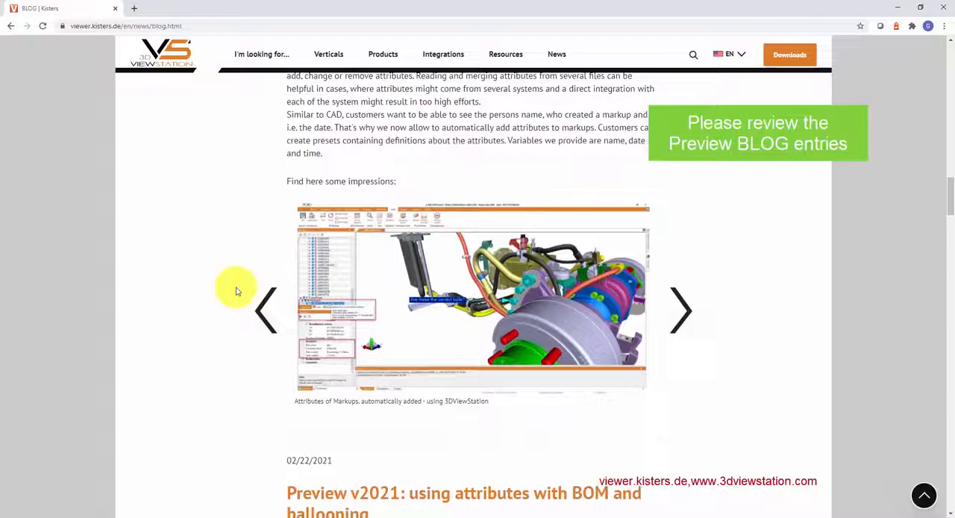
scroll(236, 291, "down", 2)
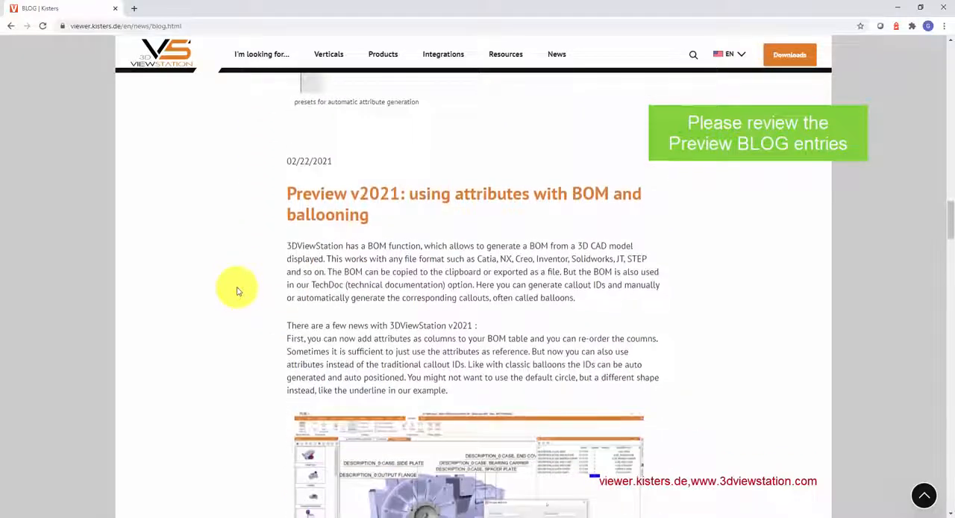
scroll(237, 291, "down", 4)
scroll(237, 291, "down", 8)
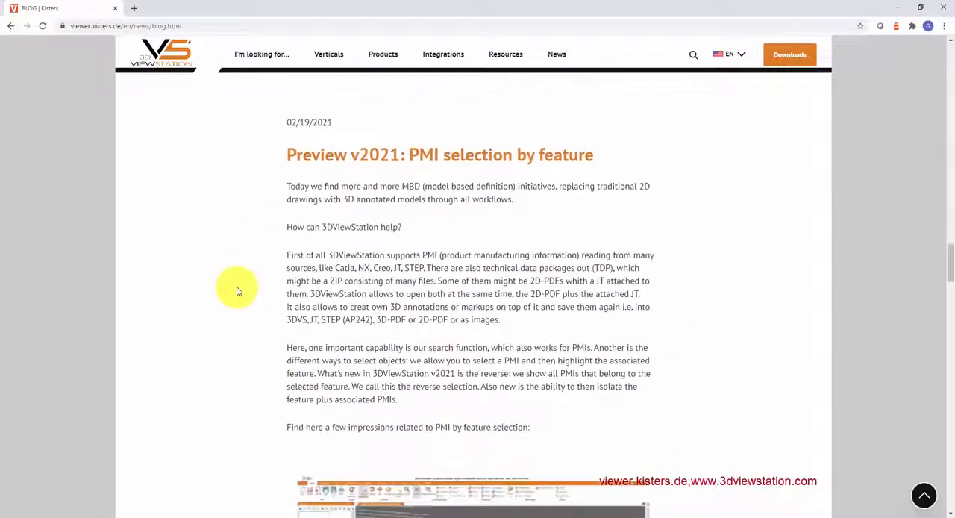
scroll(238, 291, "down", 10)
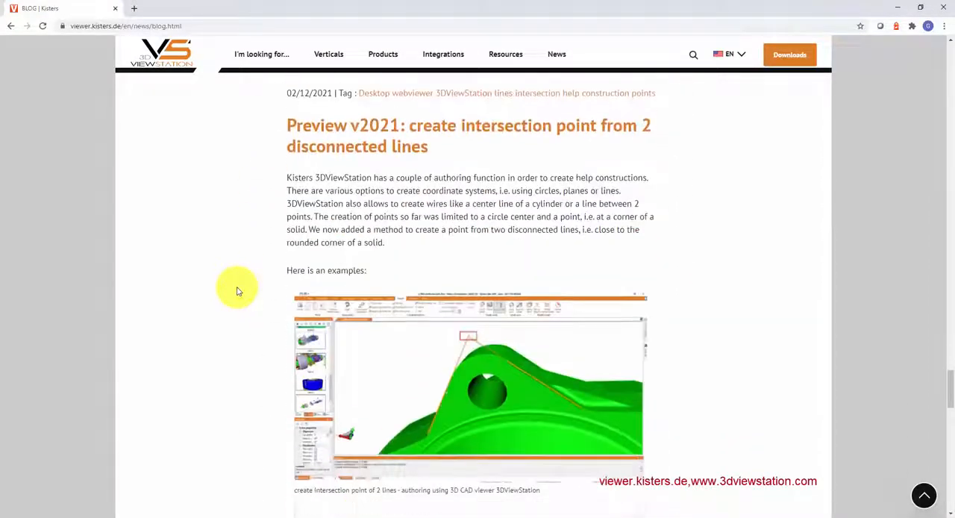
scroll(237, 291, "down", 8)
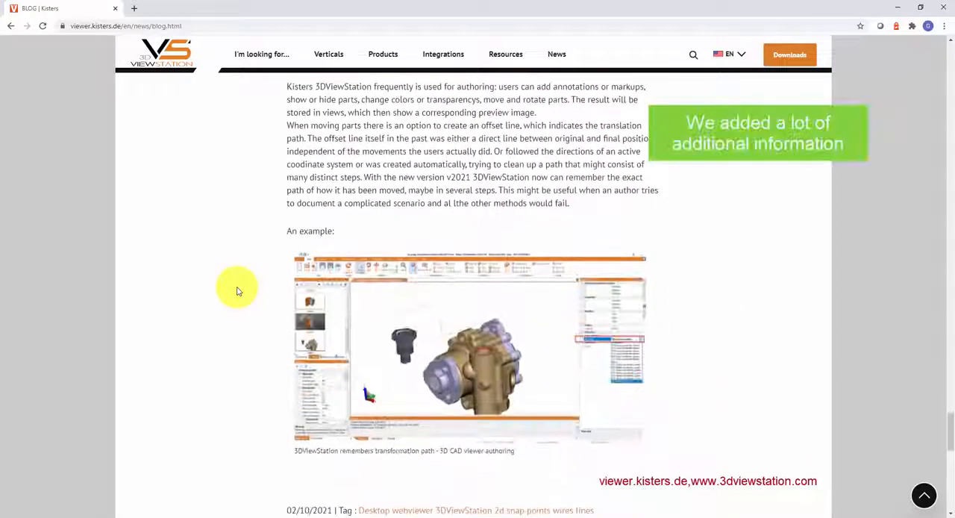
scroll(238, 291, "down", 4)
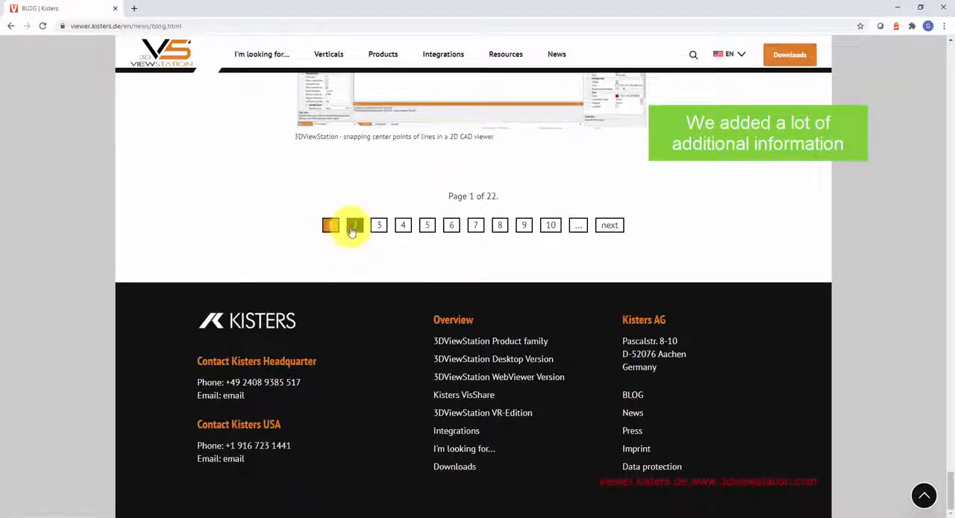
Step: Review the Preview v2021 articles on the blog's second page, covering curved-edge sections, multi-view 2D-PDF export and textures
scroll(298, 254, "down", 3)
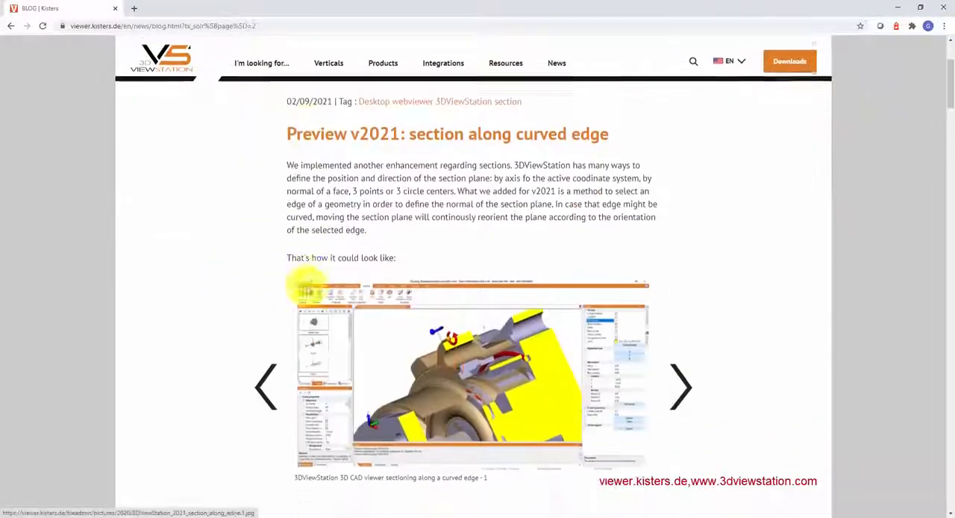
scroll(318, 289, "down", 8)
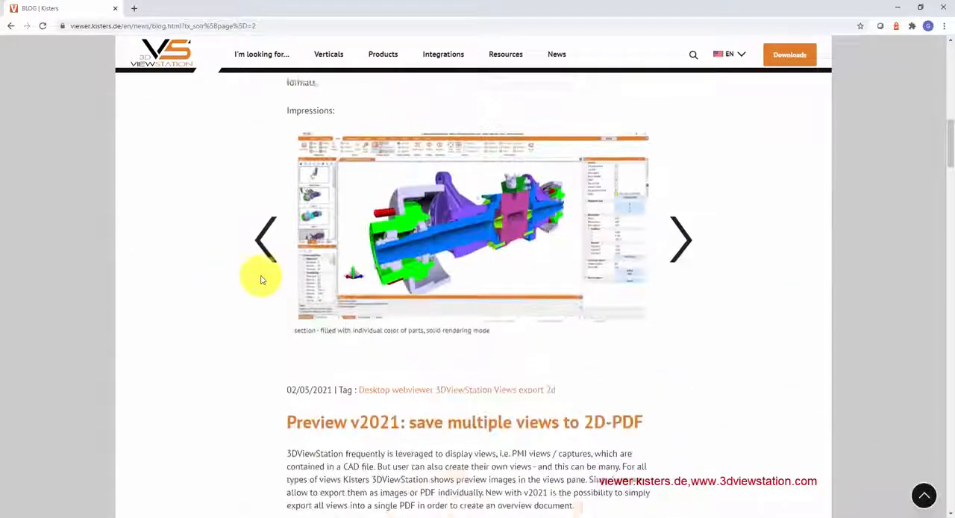
scroll(261, 280, "down", 10)
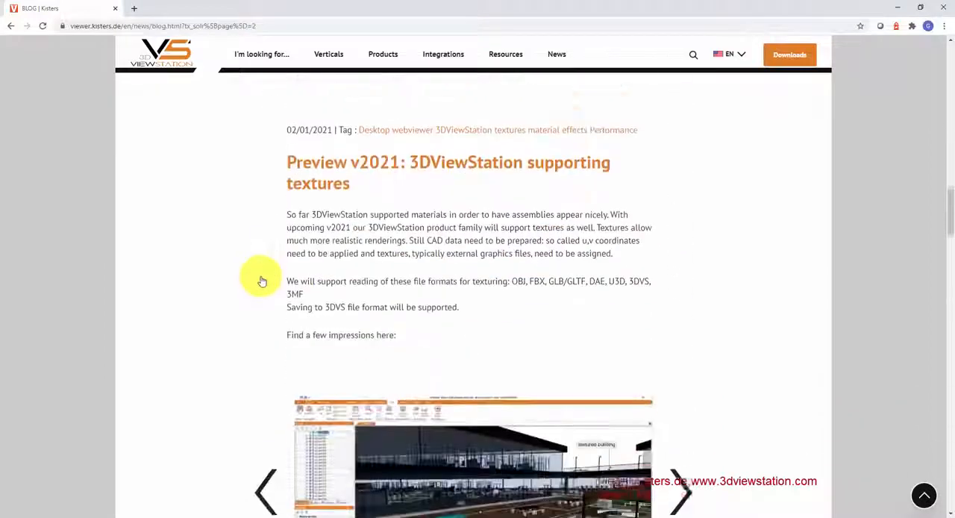
scroll(261, 280, "down", 3)
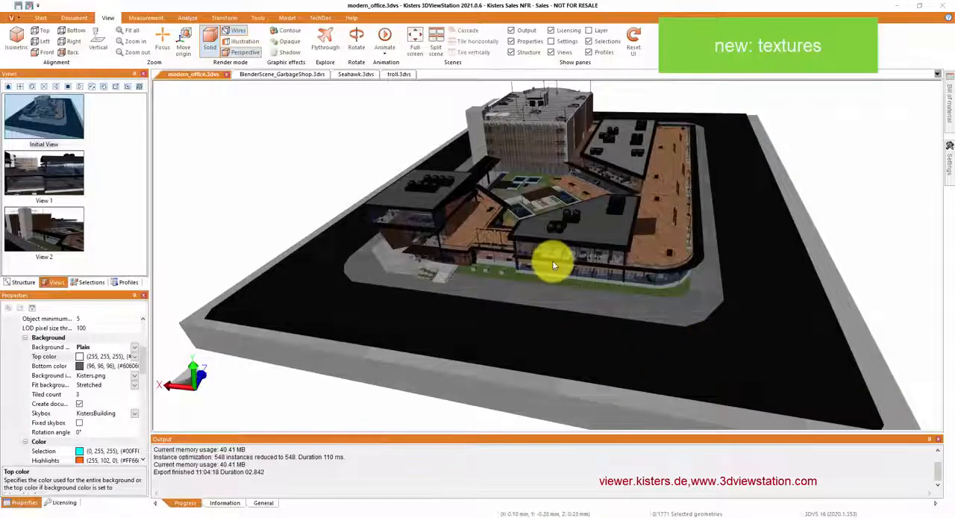
Step: Switch to 3DViewStation and inspect the textured modern_office.3dvs building from outside and inside with Flythrough
scroll(553, 261, "up", 3)
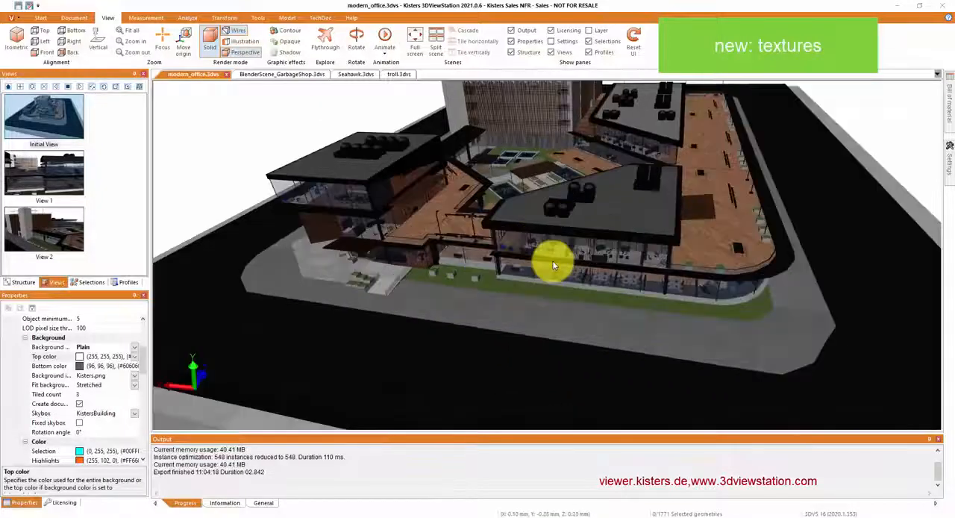
left_click_drag(553, 265, 566, 247)
scroll(566, 246, "up", 5)
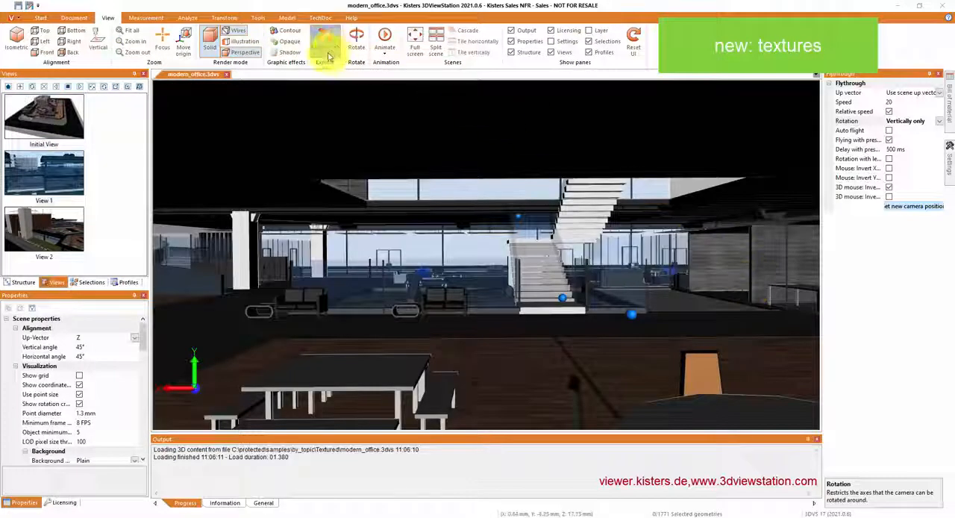
left_click_drag(688, 72, 695, 50)
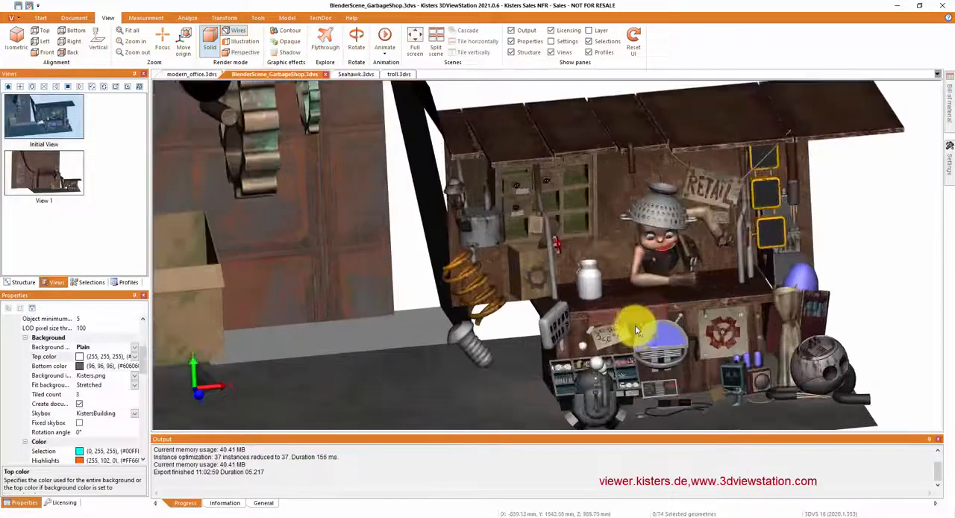
Step: Examine the textures of the shop stall and wall in BlenderScene_GarbageShop.3dvs
left_click_drag(635, 324, 685, 331)
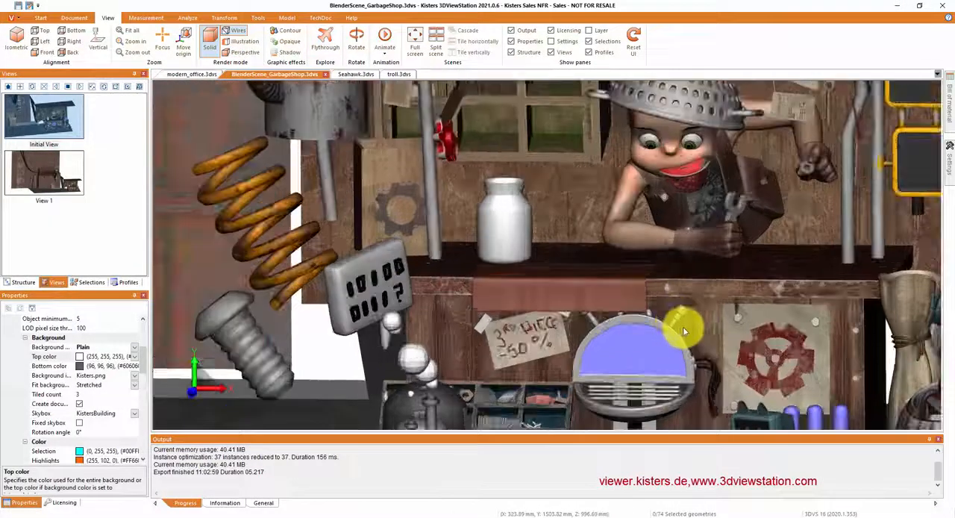
scroll(684, 330, "down", 5)
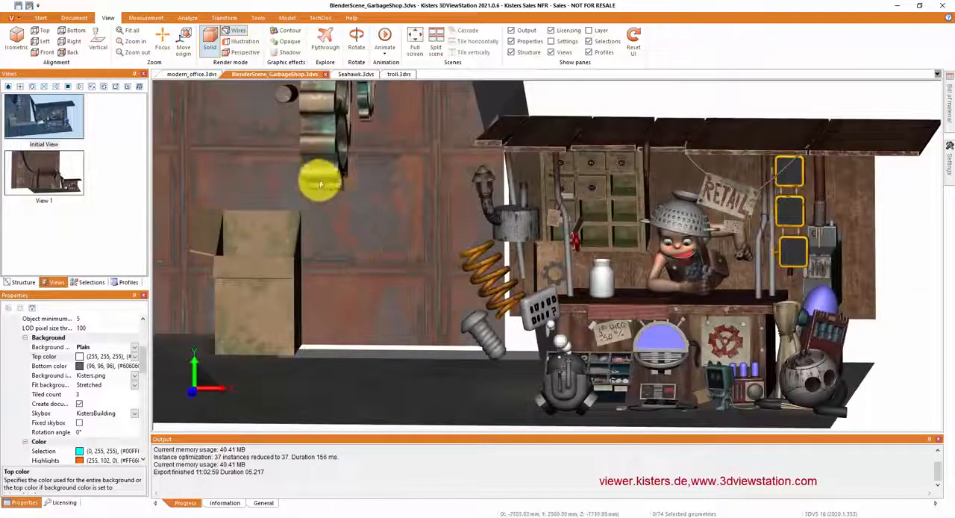
scroll(314, 138, "up", 5)
scroll(313, 139, "down", 3)
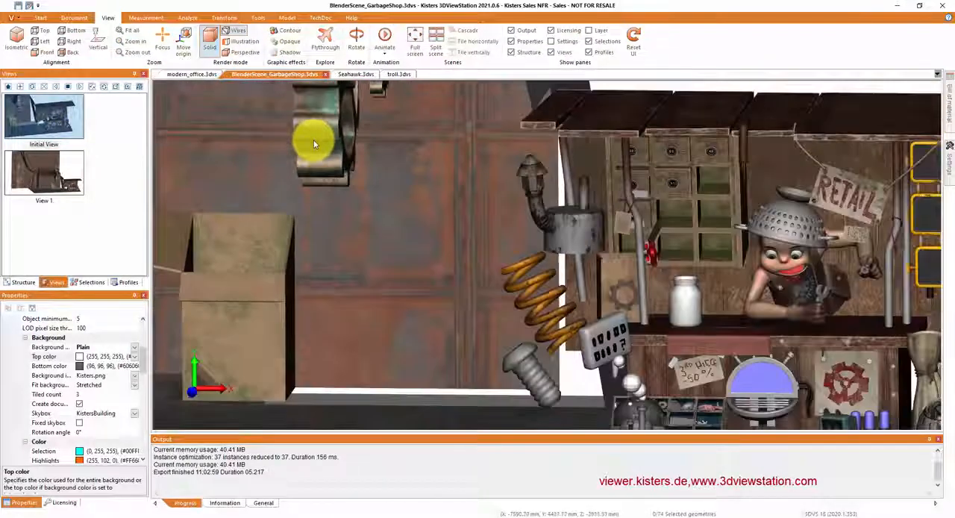
scroll(314, 140, "down", 2)
Step: Show the Seahawk.3dvs model and examine the helicopter's textured fuselage from the side and front
left_click(356, 74)
left_click_drag(830, 272, 587, 294)
scroll(599, 254, "up", 3)
scroll(599, 254, "up", 1)
scroll(603, 258, "down", 5)
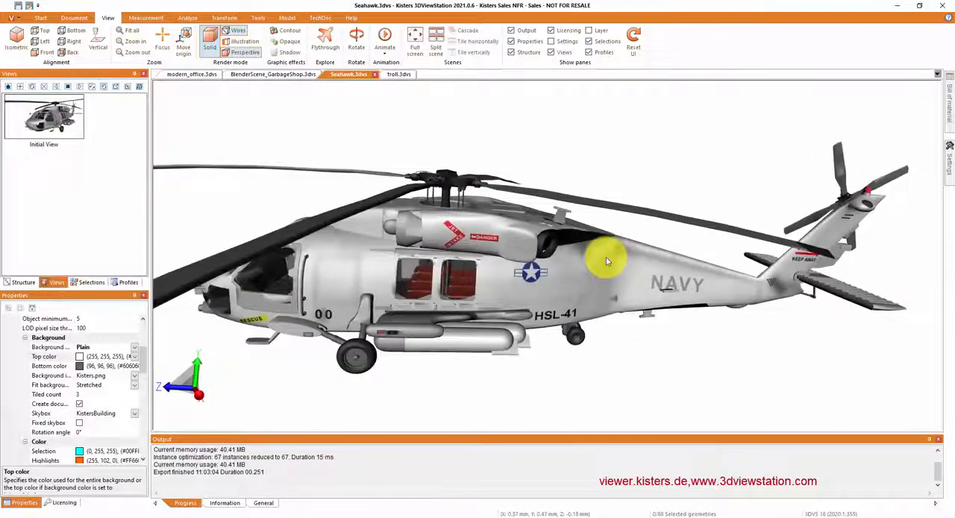
left_click_drag(496, 276, 626, 276)
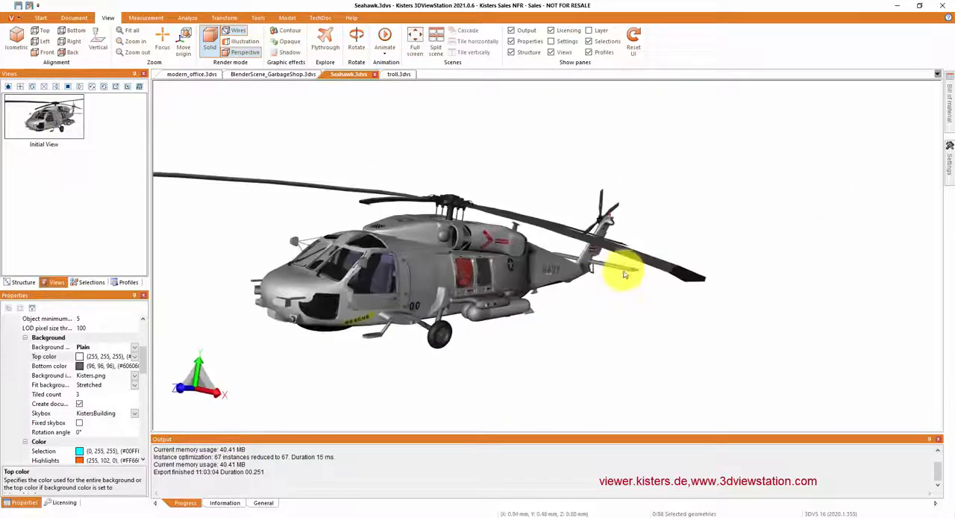
Step: Show the troll.3dvs model and examine its textures up close and from another angle
left_click(399, 75)
scroll(528, 284, "up", 3)
scroll(528, 284, "down", 3)
left_click_drag(529, 288, 475, 319)
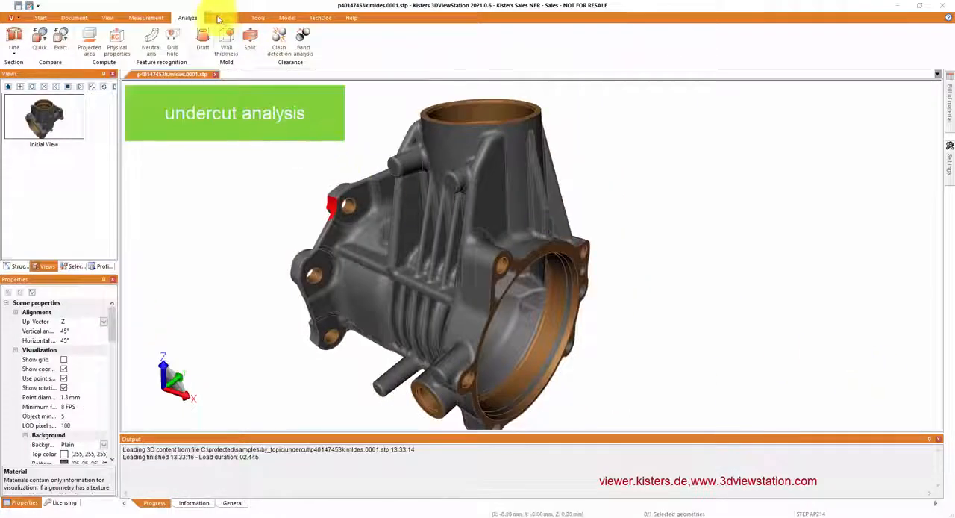
Step: Run a draft angle analysis on the cast housing and enable the undercut display
left_click(201, 38)
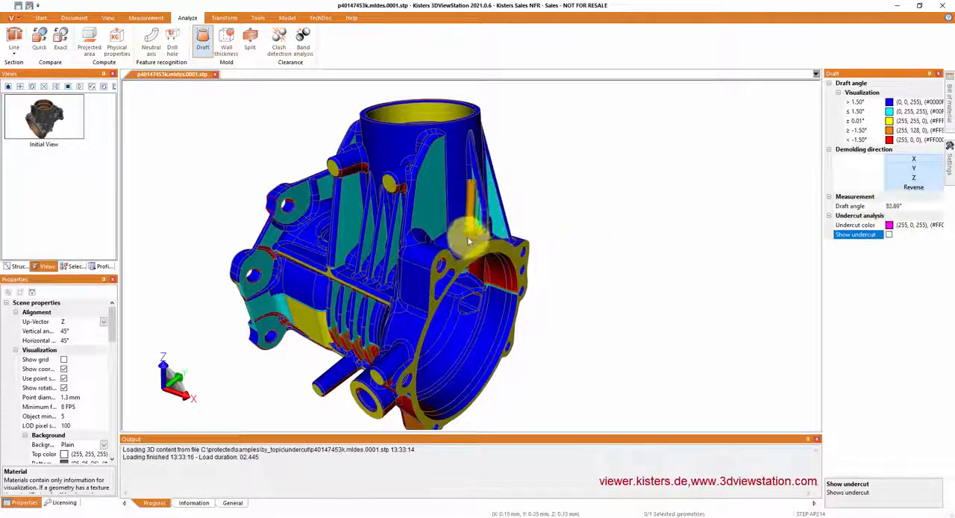
left_click(889, 235)
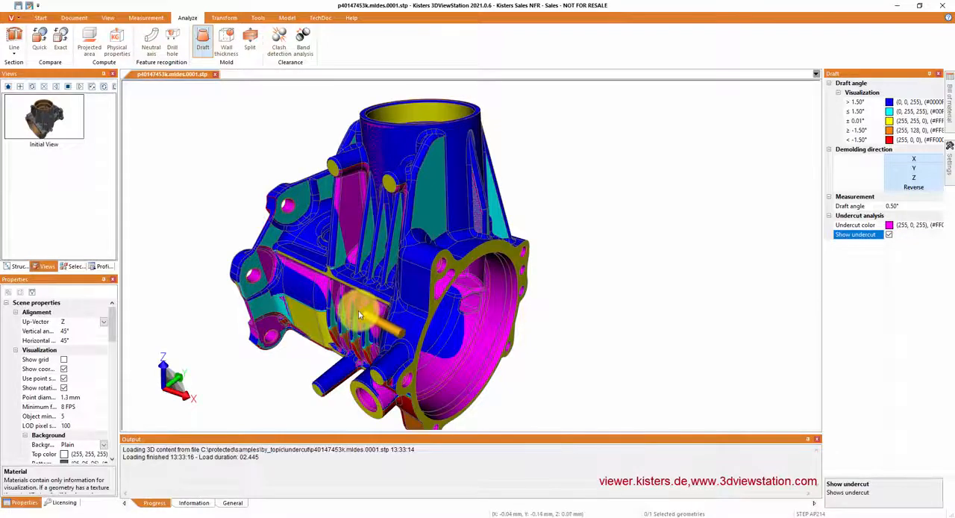
scroll(359, 310, "up", 5)
mouse_move(394, 315)
left_mouse_down()
mouse_move(430, 230)
mouse_move(358, 277)
mouse_move(391, 312)
mouse_move(396, 299)
mouse_move(234, 299)
mouse_move(216, 287)
mouse_move(408, 306)
left_mouse_up()
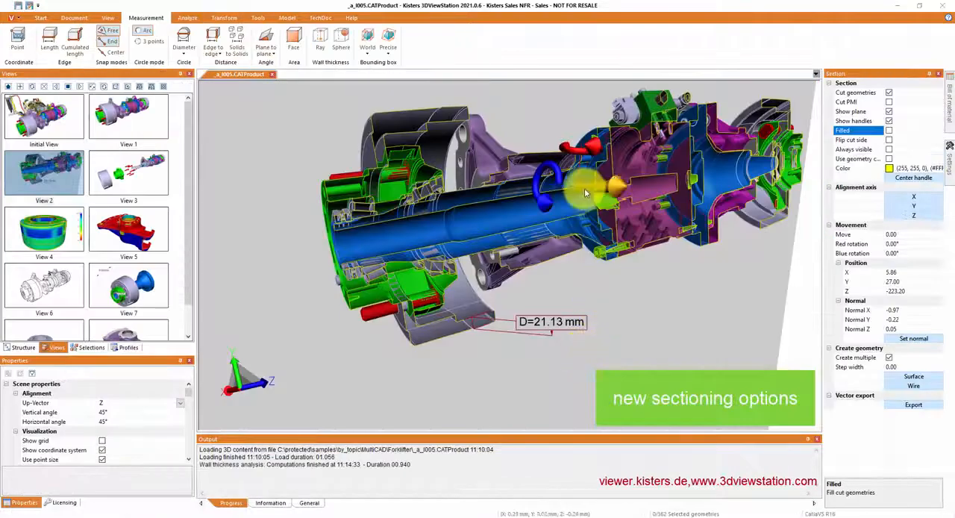
Step: Shift the section plane through the CATProduct assembly and fill the cut faces using each part's geometry color
left_click_drag(586, 197, 568, 186)
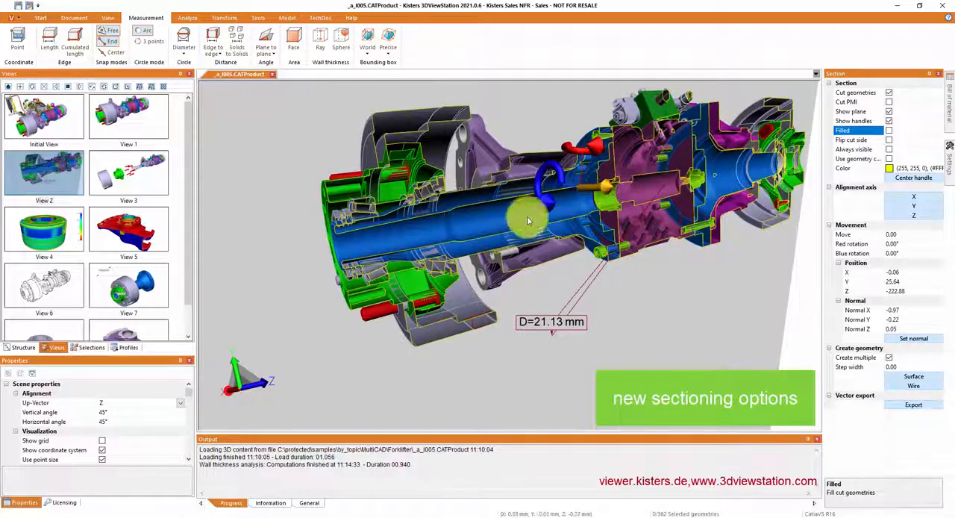
left_click(889, 131)
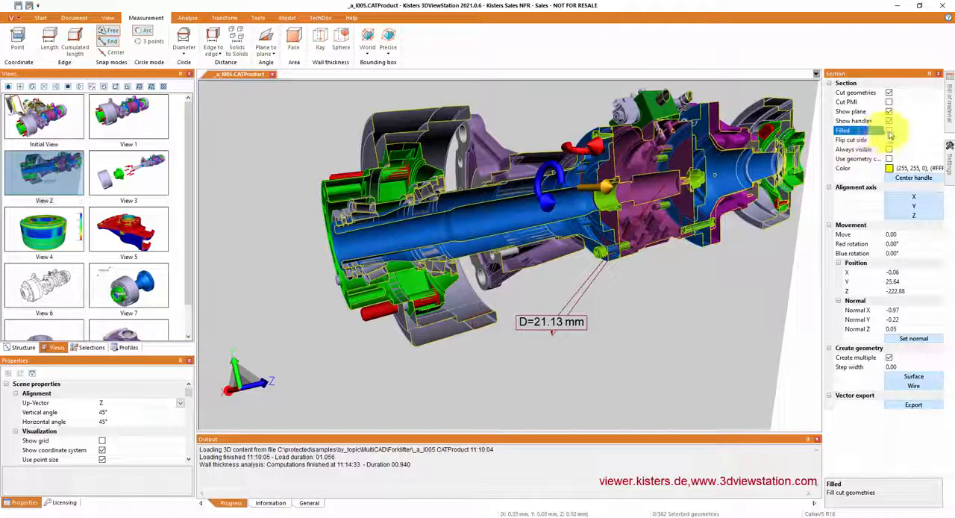
left_click(889, 131)
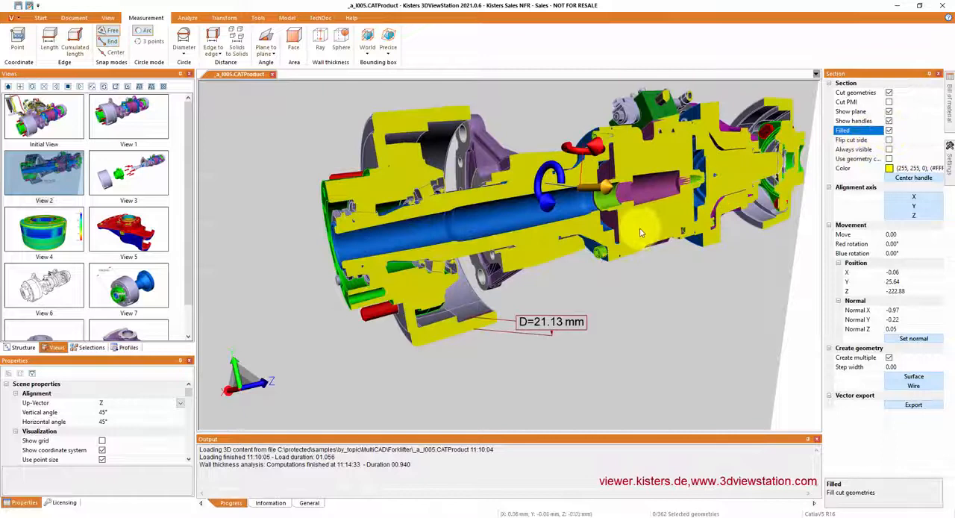
left_click(889, 131)
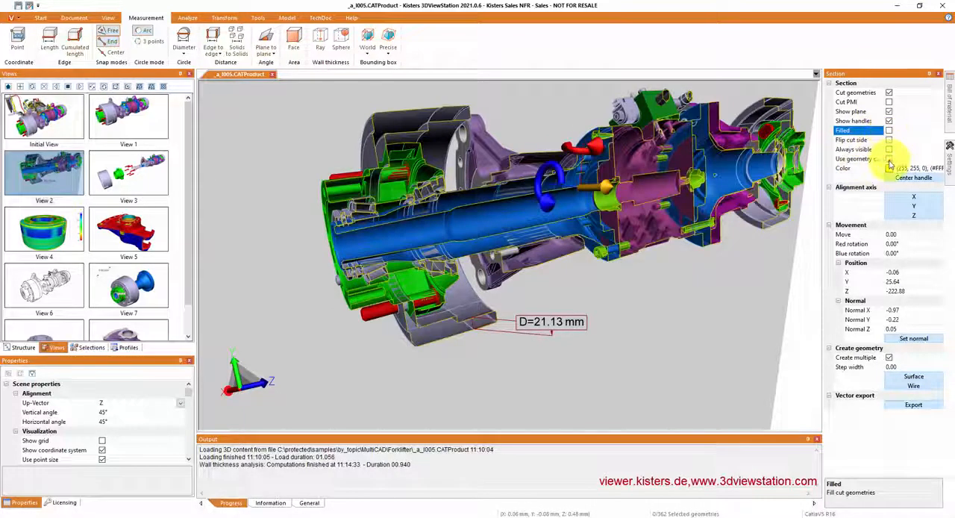
left_click(889, 160)
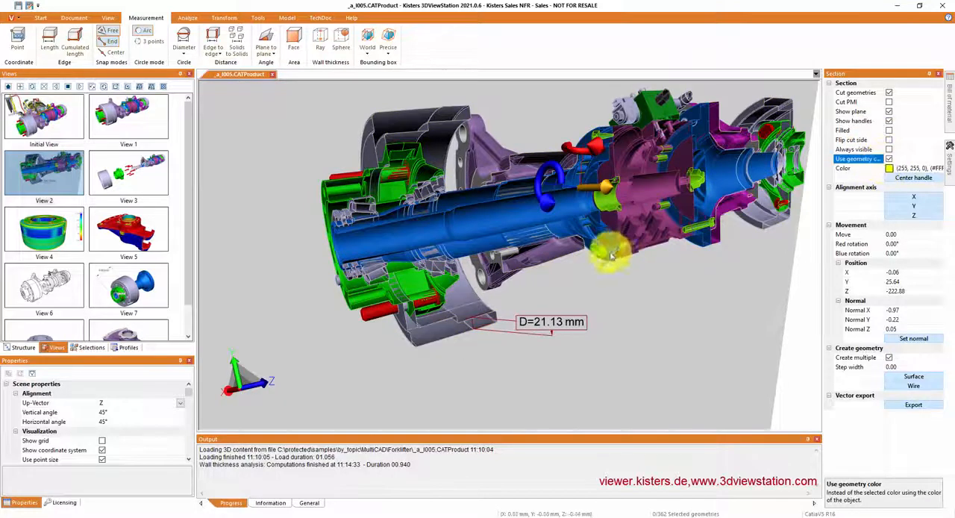
left_click(889, 131)
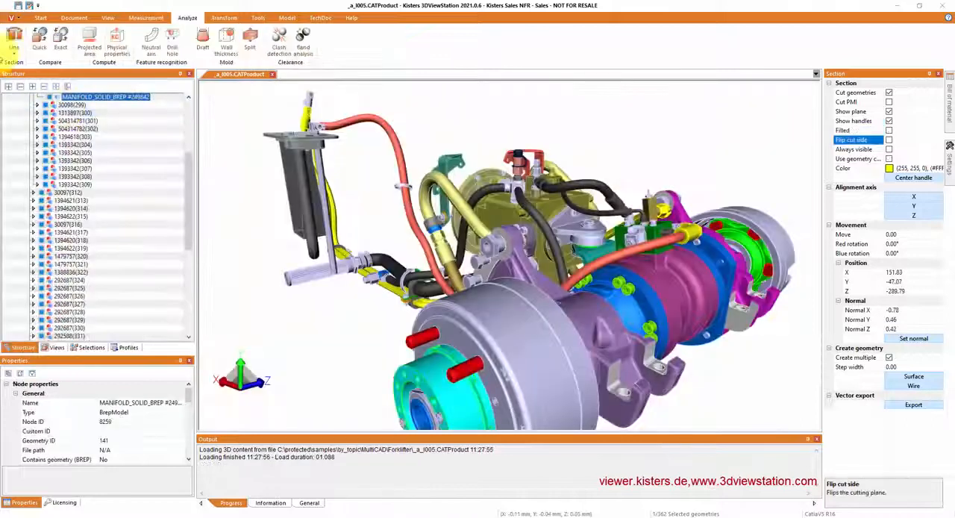
Step: Align the section plane to the orange hose's curved edge and move it along the hose
left_click(377, 124)
left_click_drag(409, 119, 825, 201)
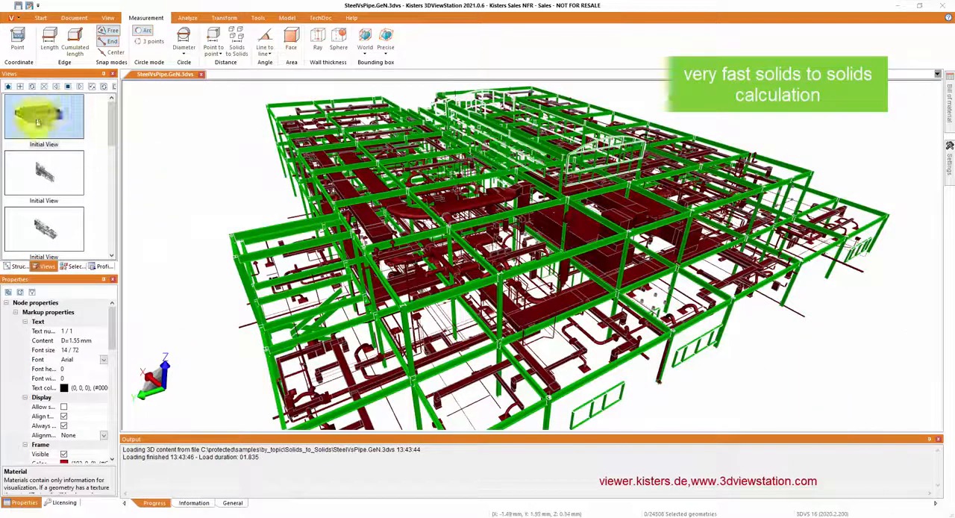
Step: Compute the solids-to-solids distance for the saved Air condition and Water selection against everything else, using Selected vs unselected
left_click(72, 267)
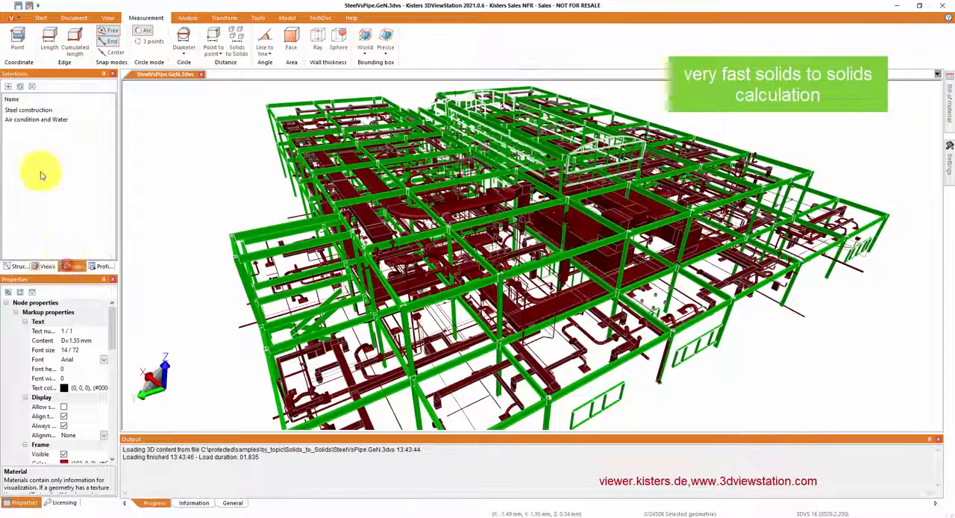
left_click(32, 111)
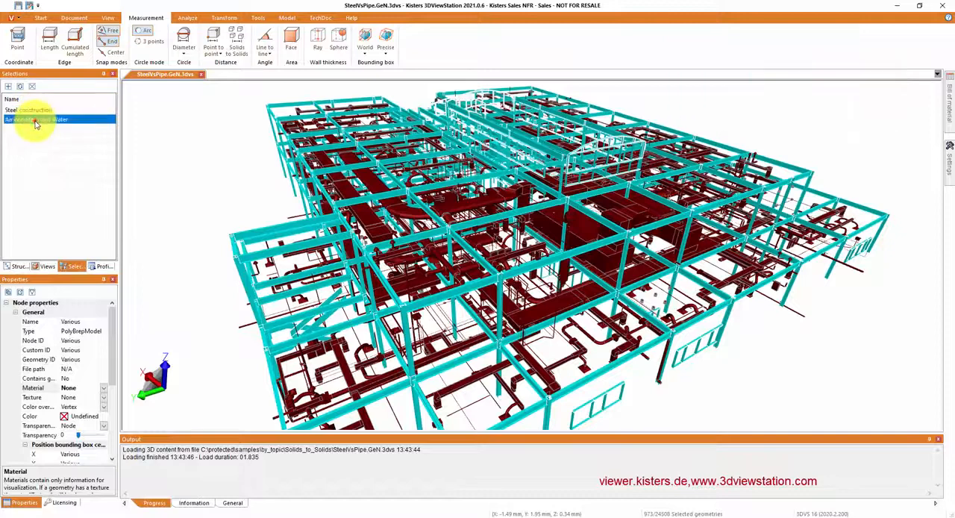
left_click(34, 122)
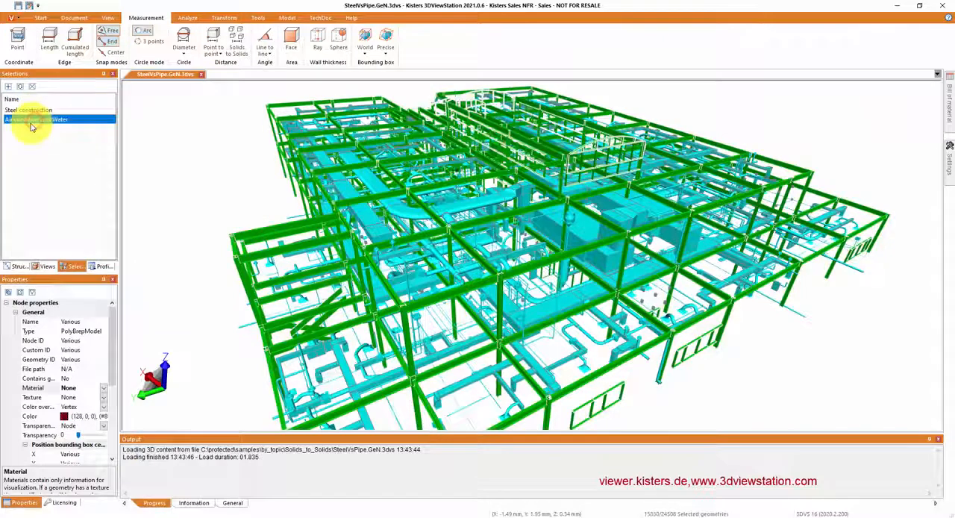
left_click(235, 39)
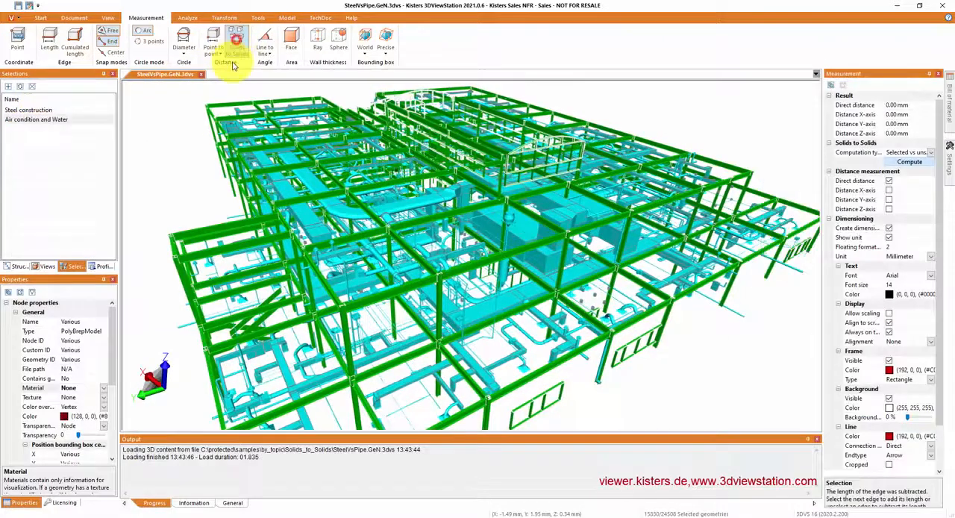
left_click(930, 153)
left_click(794, 135)
left_click(912, 162)
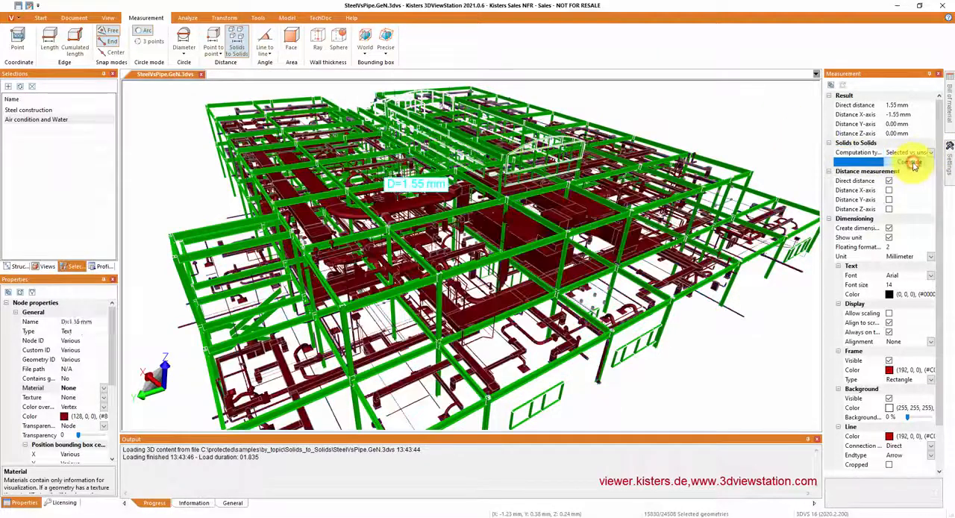
Step: Focus on the computed distance dimension and inspect it from several angles in the saved view View 8
double_click(418, 188)
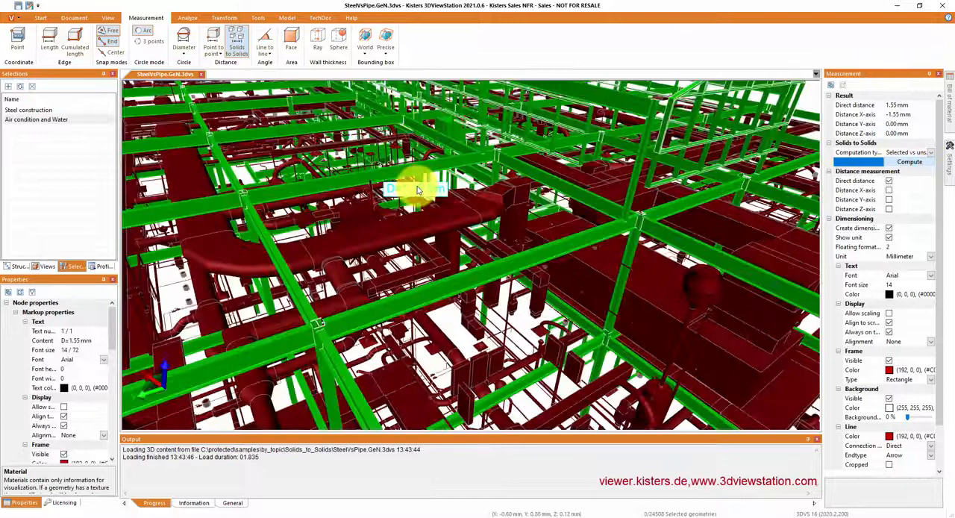
left_click(48, 267)
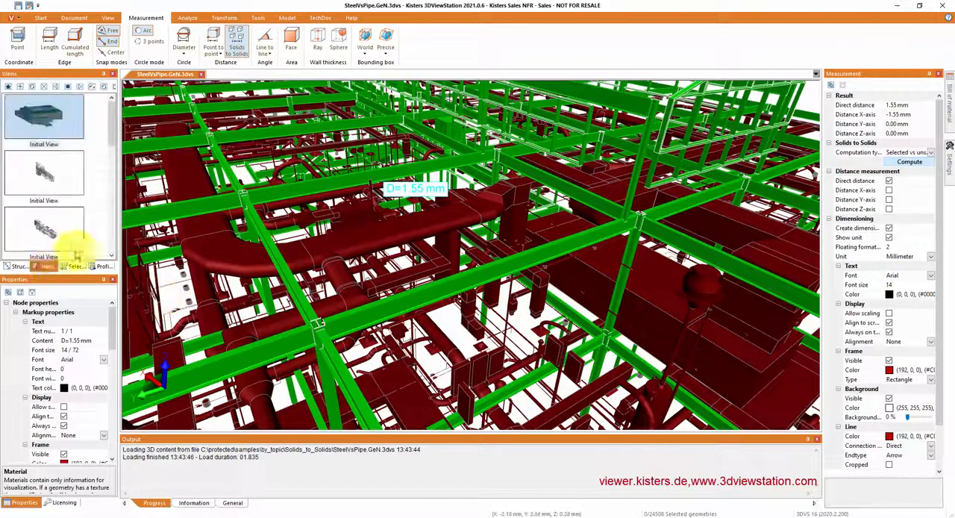
scroll(78, 239, "down", 5)
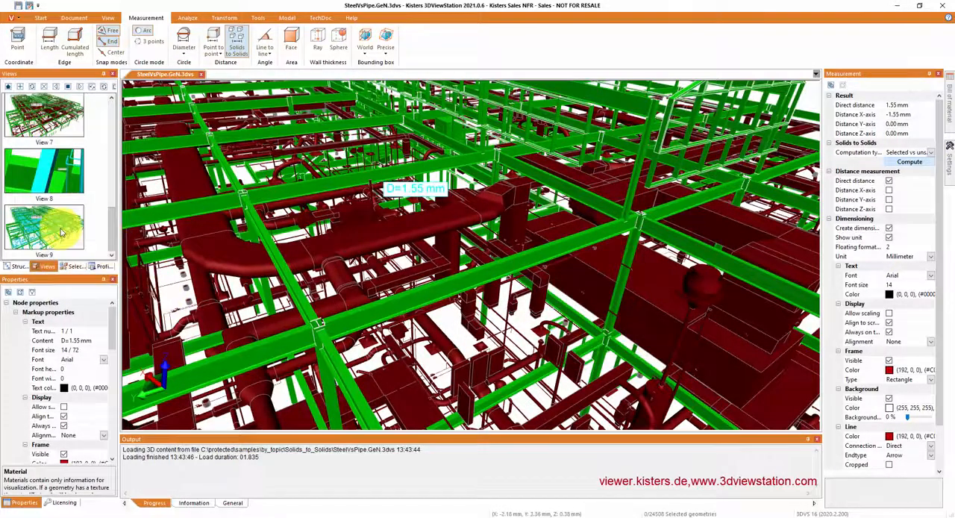
left_click(56, 173)
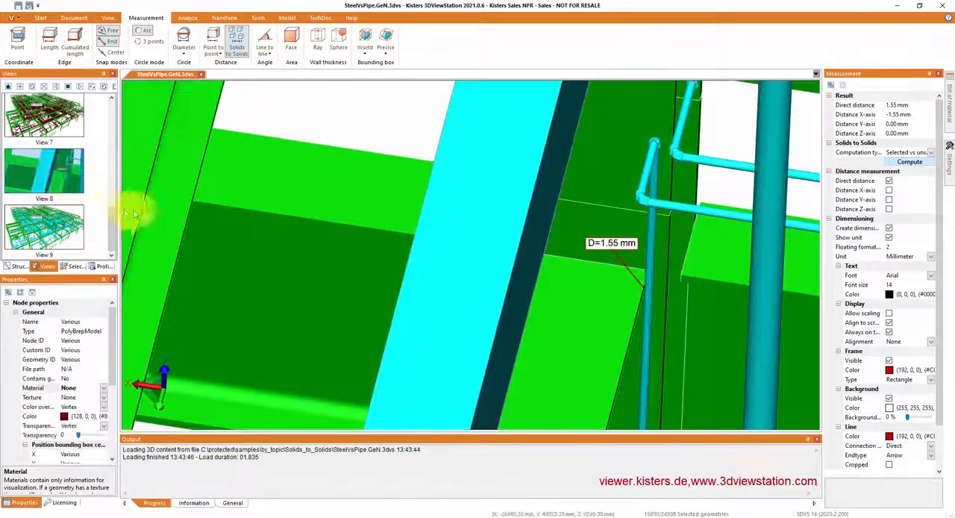
middle_click_drag(600, 303, 629, 289)
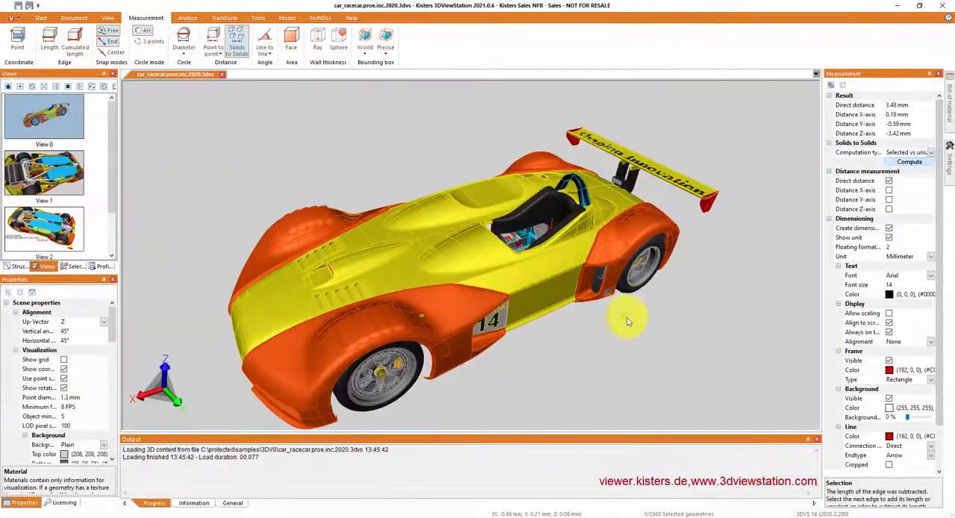
middle_click_drag(627, 321, 575, 176)
left_click_drag(724, 394, 746, 342)
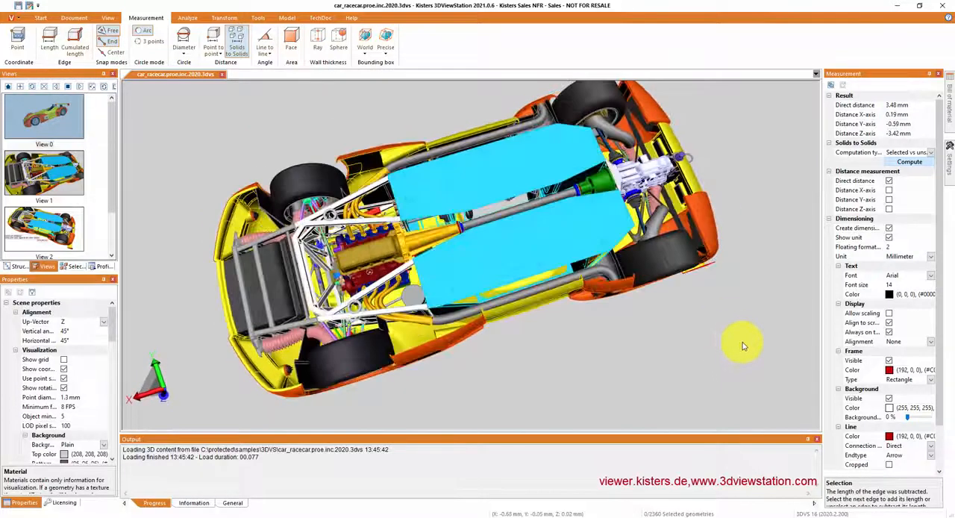
Step: Compute the distance from the race car's side exhaust pipes to all unselected parts and inspect the measured location up close
left_click(543, 291)
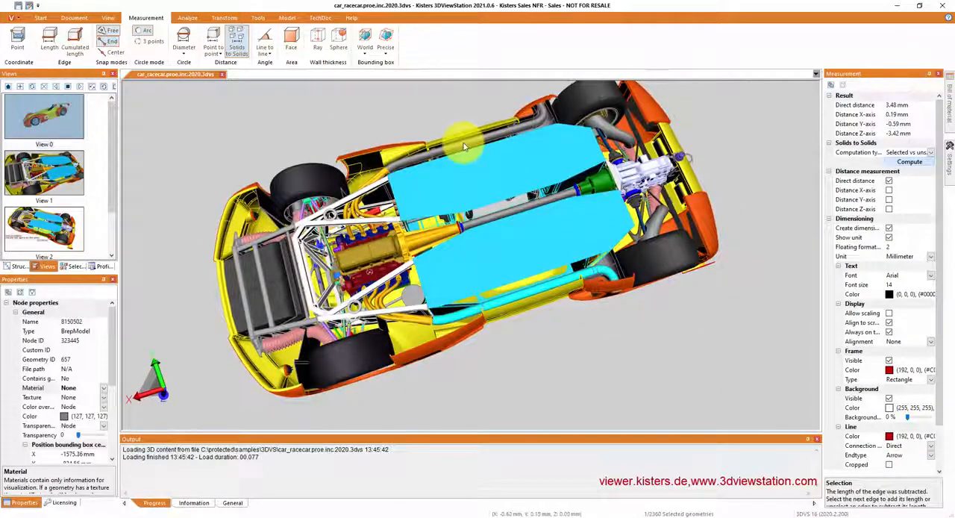
left_click(915, 162)
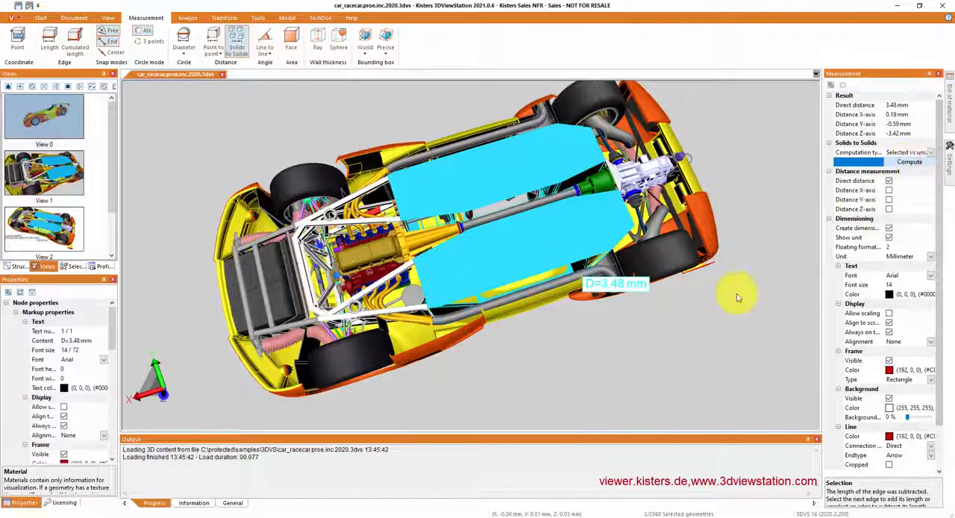
left_click_drag(579, 314, 613, 260)
scroll(626, 224, "up", 8)
mouse_move(632, 217)
left_mouse_down()
mouse_move(627, 309)
mouse_move(614, 284)
mouse_move(621, 234)
mouse_move(603, 188)
mouse_move(518, 199)
mouse_move(613, 221)
left_mouse_up()
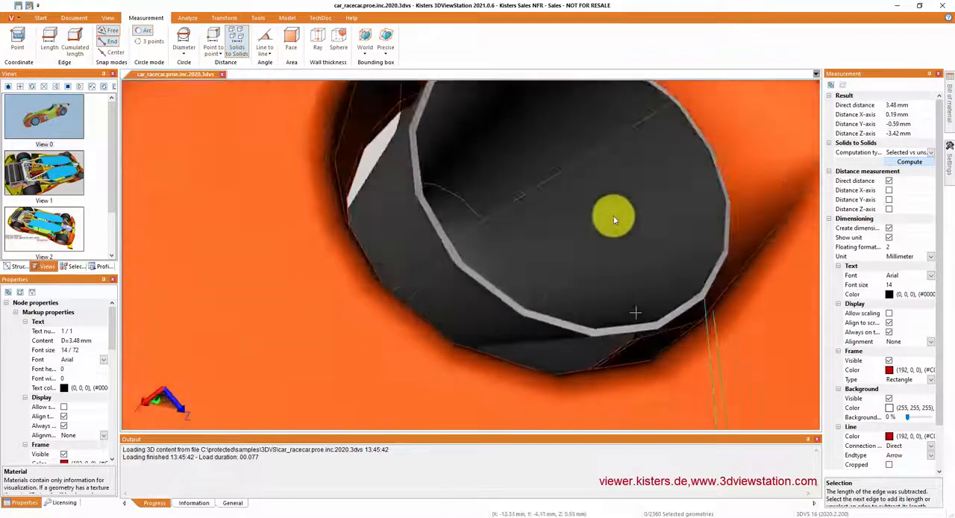
scroll(625, 215, "down", 10)
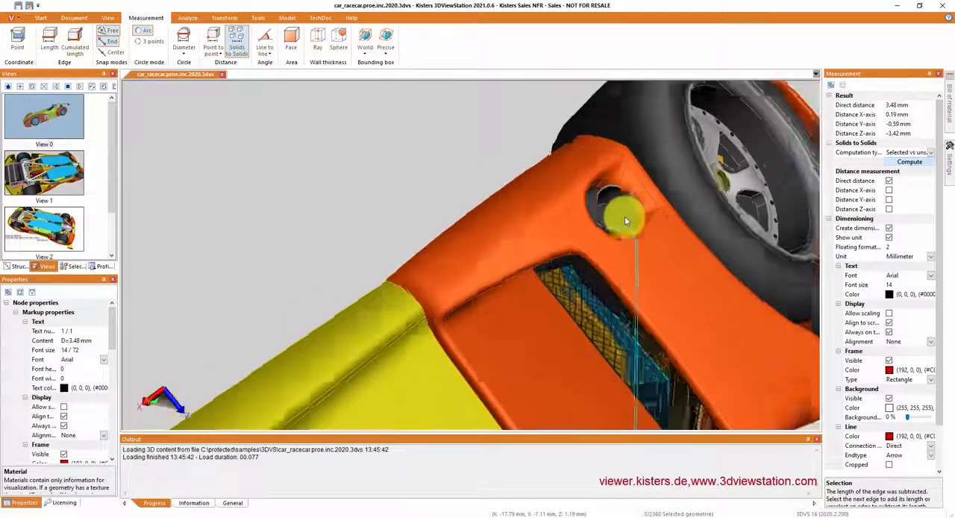
scroll(625, 216, "down", 5)
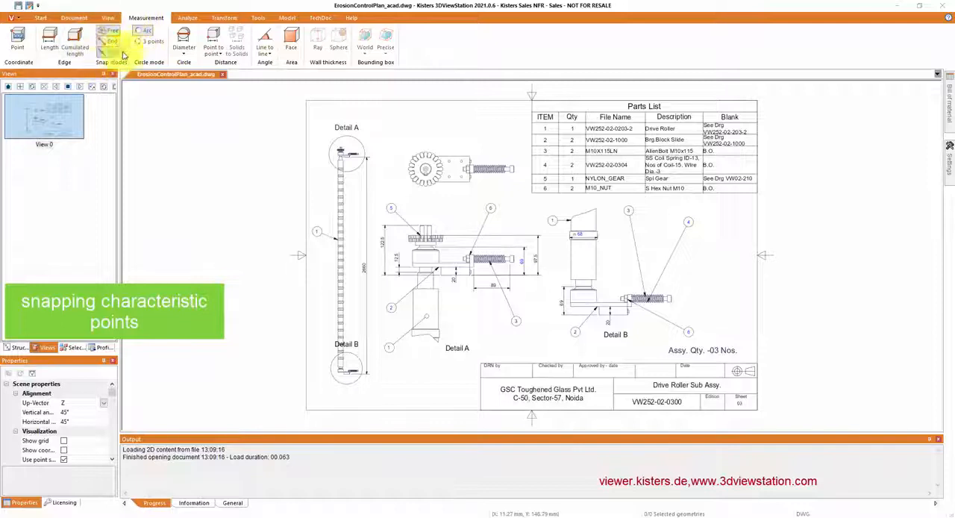
Step: Start a point-to-point distance measurement in ErosionControlPlan_acad.dwg and zoom in on the gear above Detail A
left_click(213, 38)
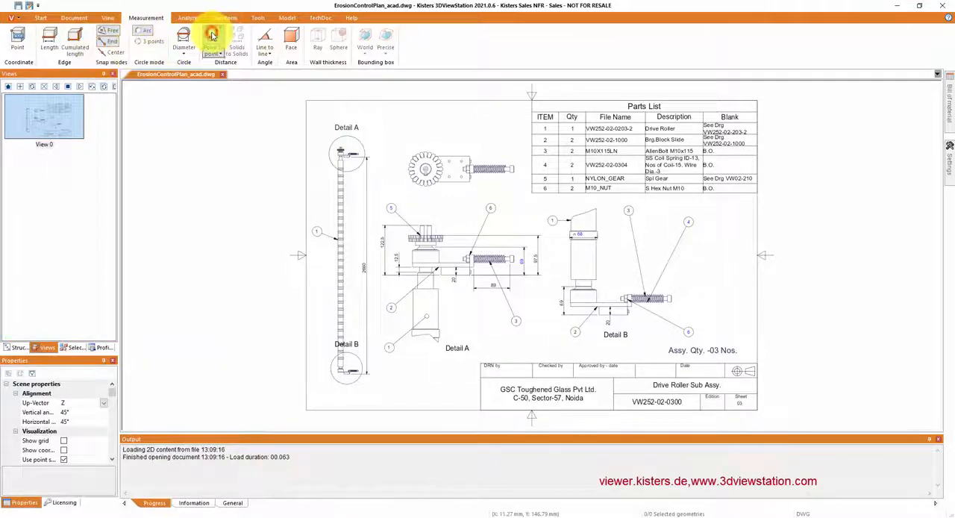
left_click_drag(354, 132, 459, 201)
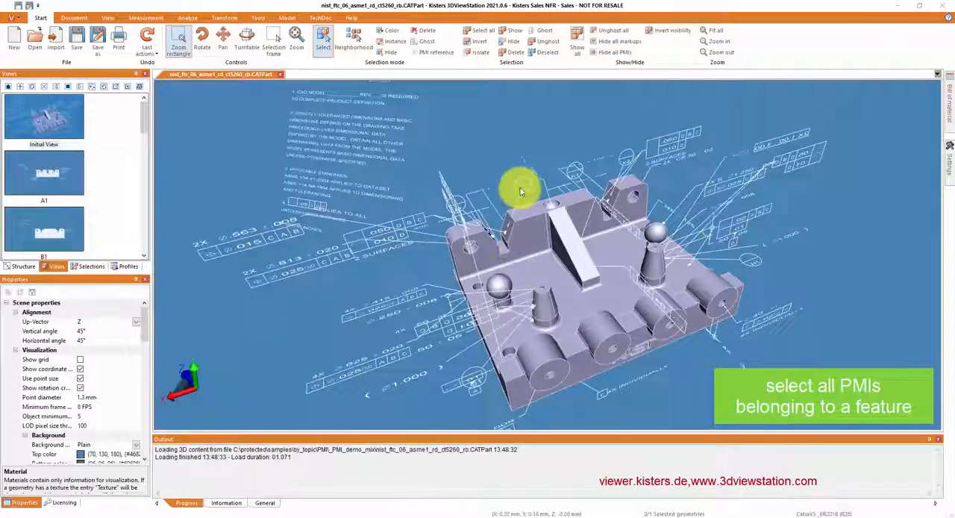
Step: Select the J1 PMI and one of the tolerance frames beside the part to highlight the faces they reference
left_click(521, 191)
scroll(515, 212, "up", 3)
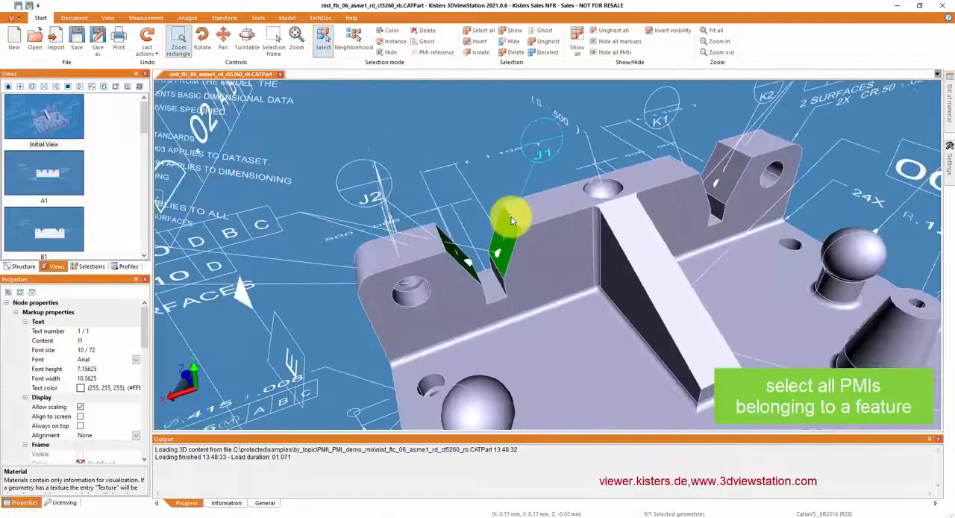
scroll(510, 224, "down", 5)
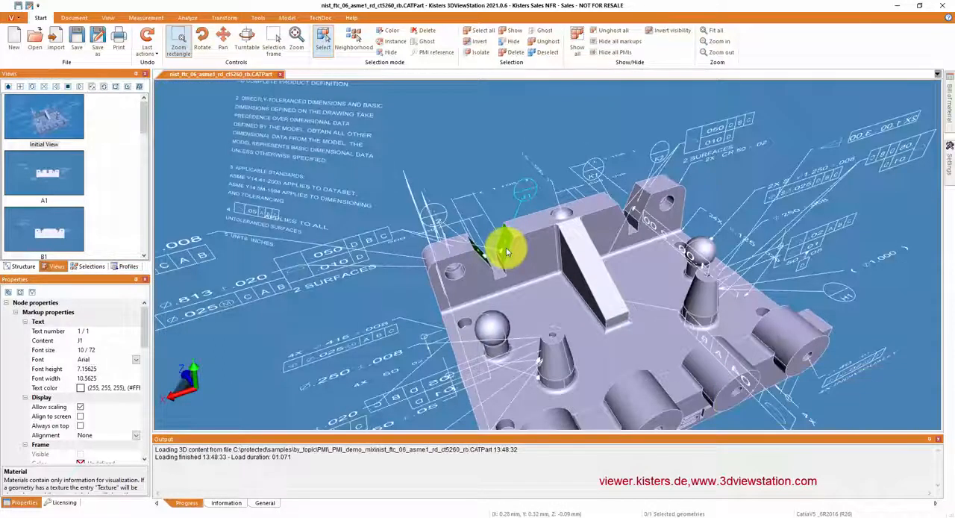
left_click(819, 236)
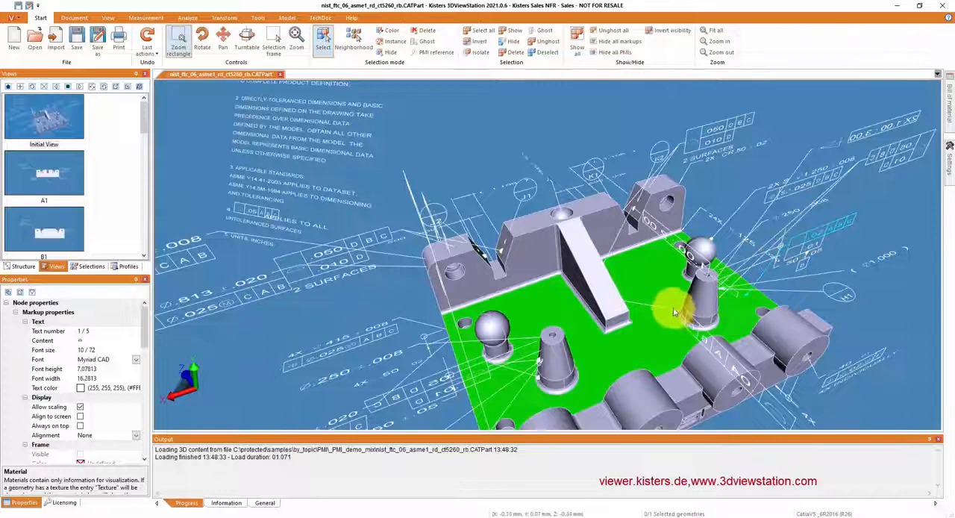
Step: Select all PMIs belonging to the side face of the notch near J1, using the PMI reference selection mode
left_click(431, 54)
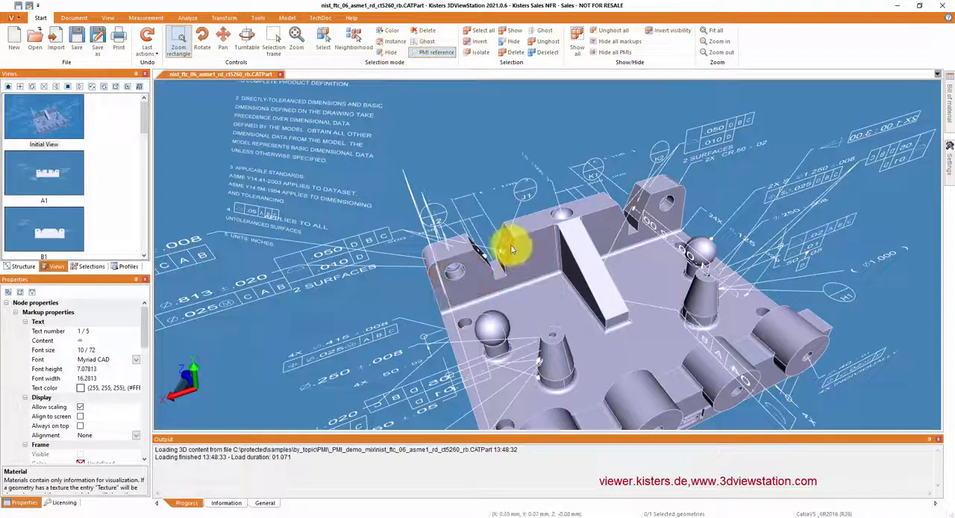
left_click(507, 244)
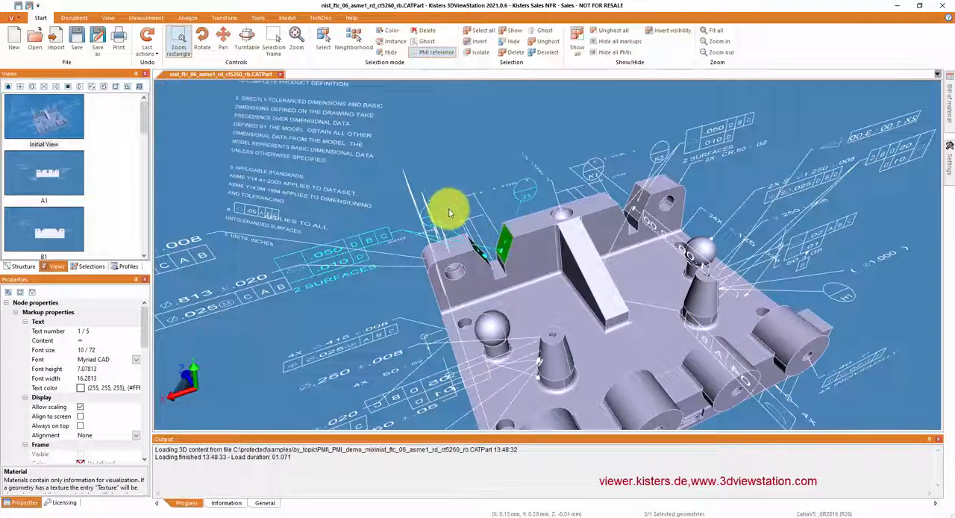
Step: Select all PMIs belonging to the part's large base face and isolate them
left_click(603, 363)
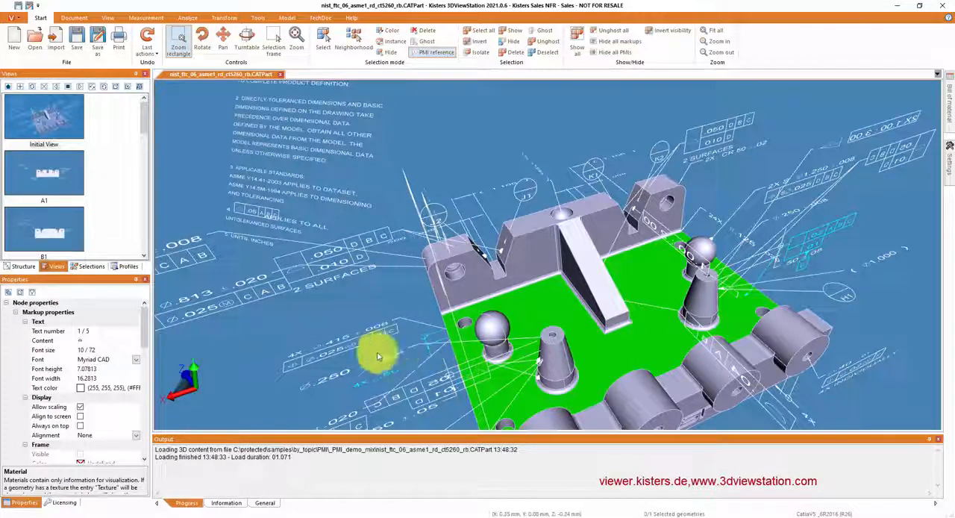
right_click(647, 330)
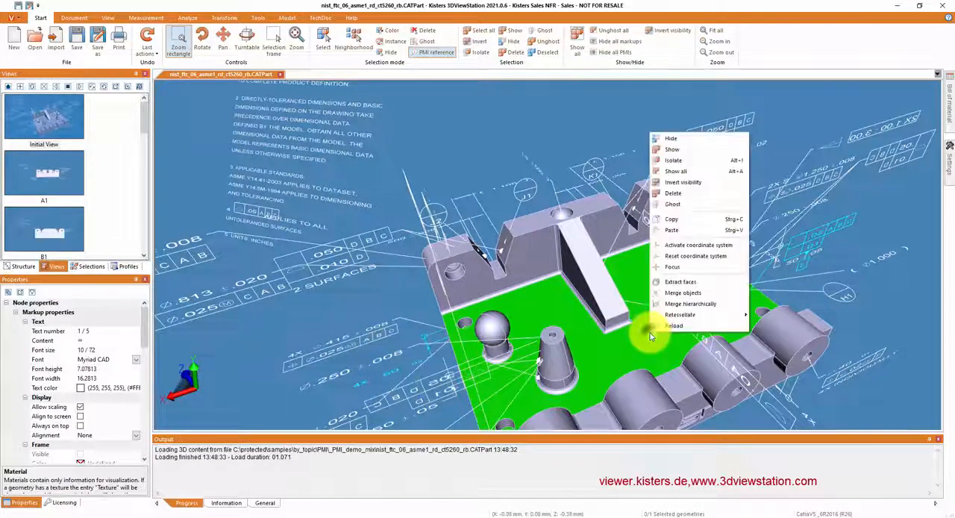
left_click(673, 161)
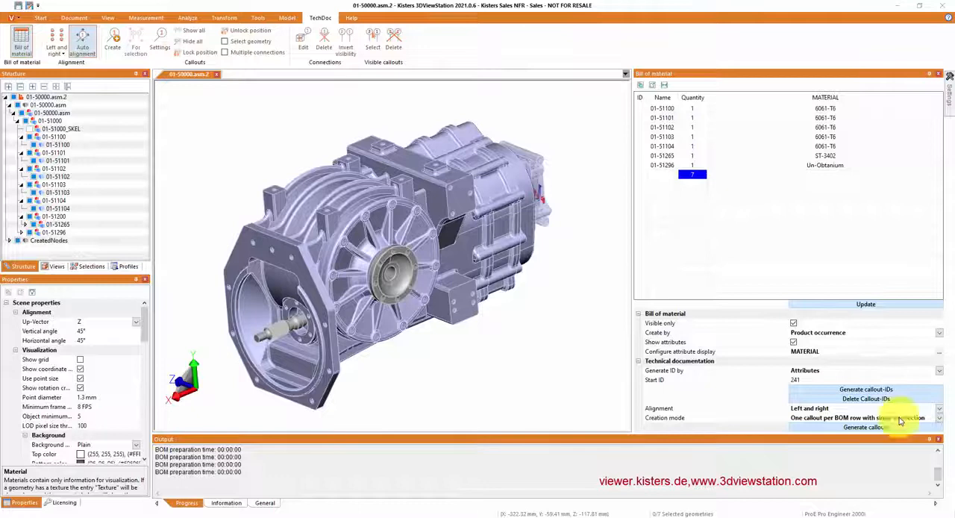
Step: Keep Product occurrence as the BOM creation type, and add the PDMREV attribute to the display list and remove it again
left_click(939, 333)
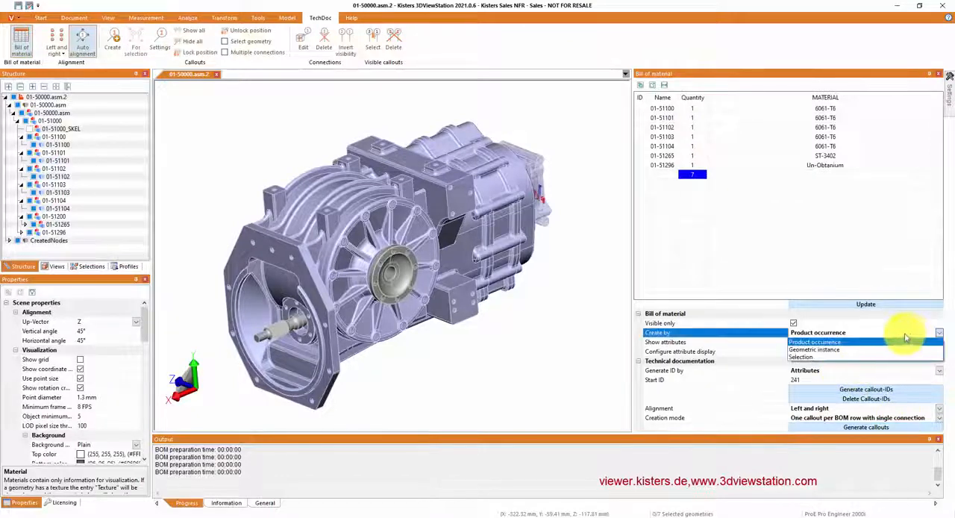
left_click(913, 342)
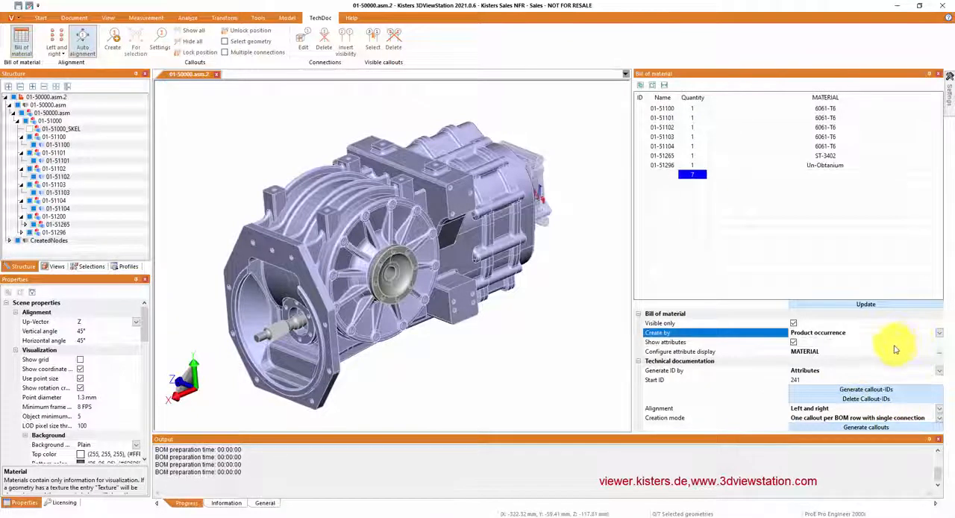
left_click(939, 352)
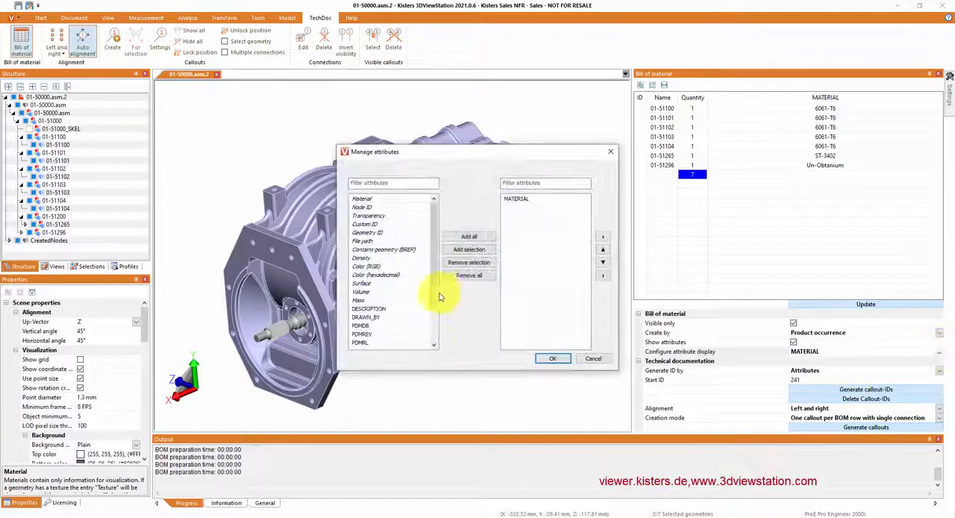
scroll(433, 298, "down", 3)
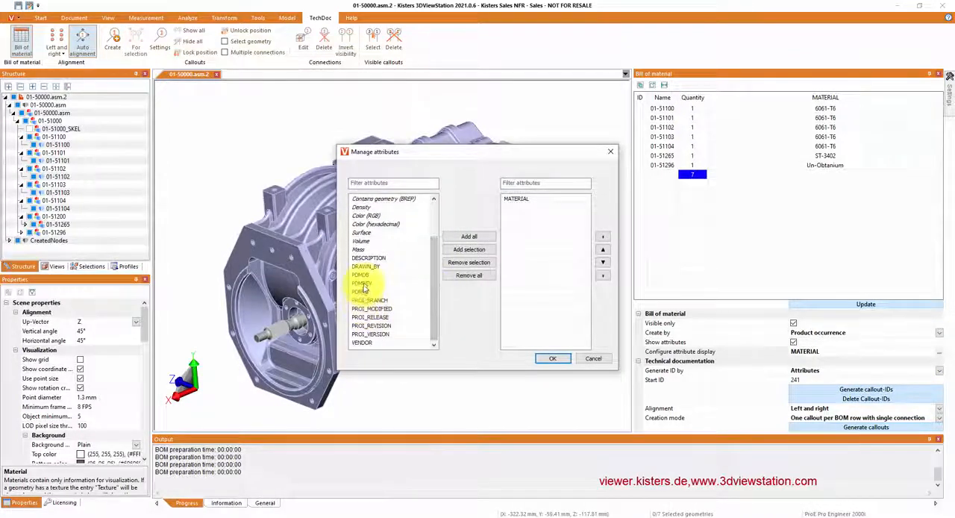
left_click(364, 284)
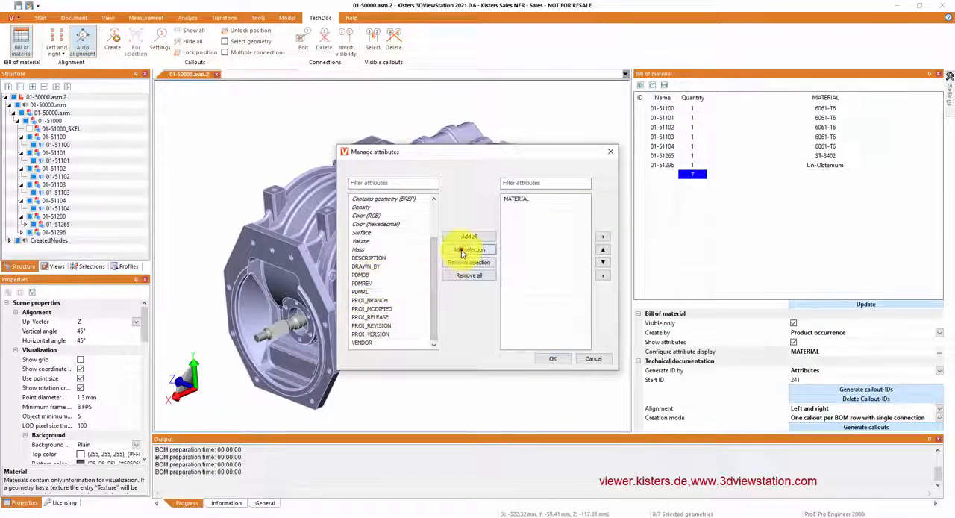
left_click(466, 250)
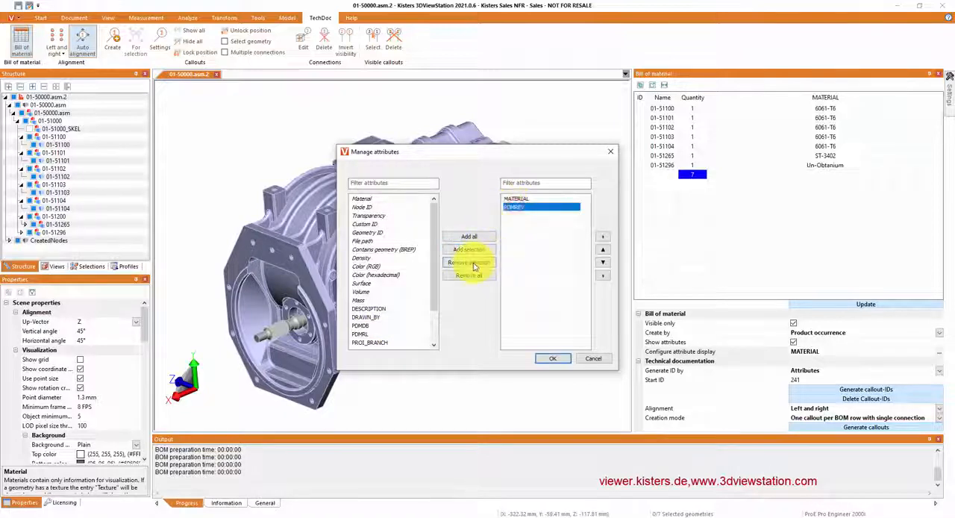
left_click(558, 359)
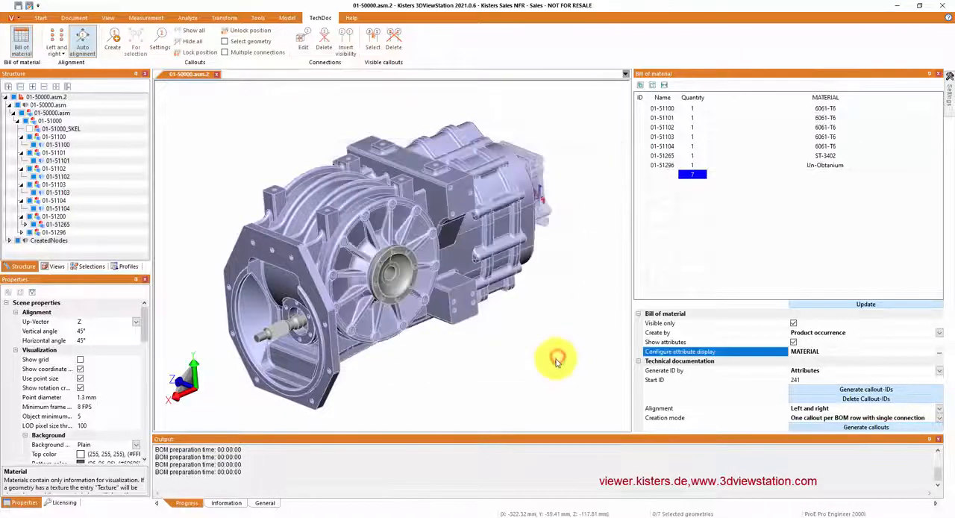
Step: Generate callout IDs by Attributes for the updated bill of material and create one callout per BOM row with single connection
left_click(866, 305)
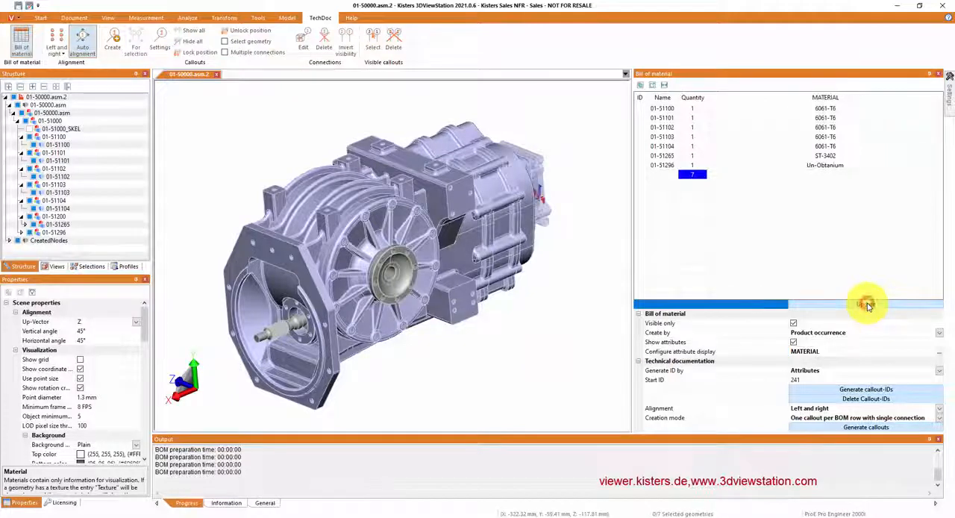
left_click(873, 390)
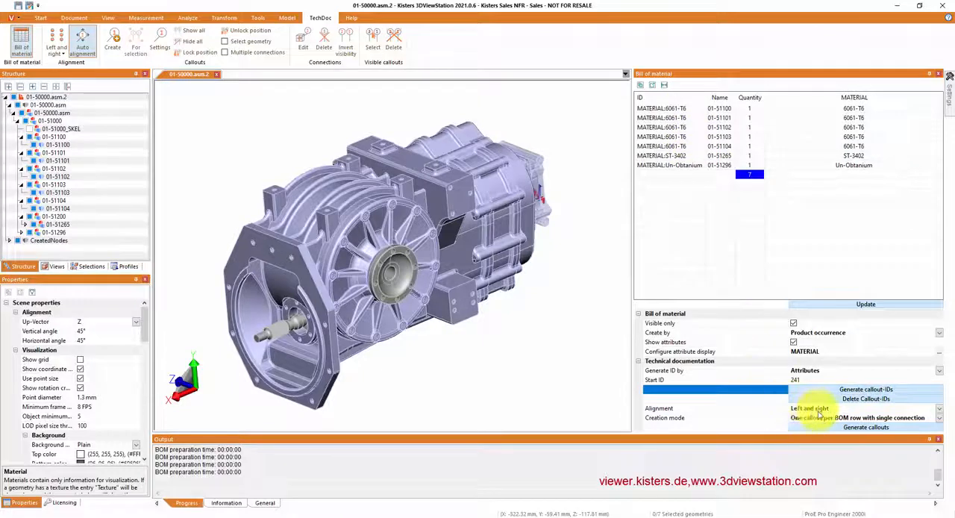
left_click(857, 430)
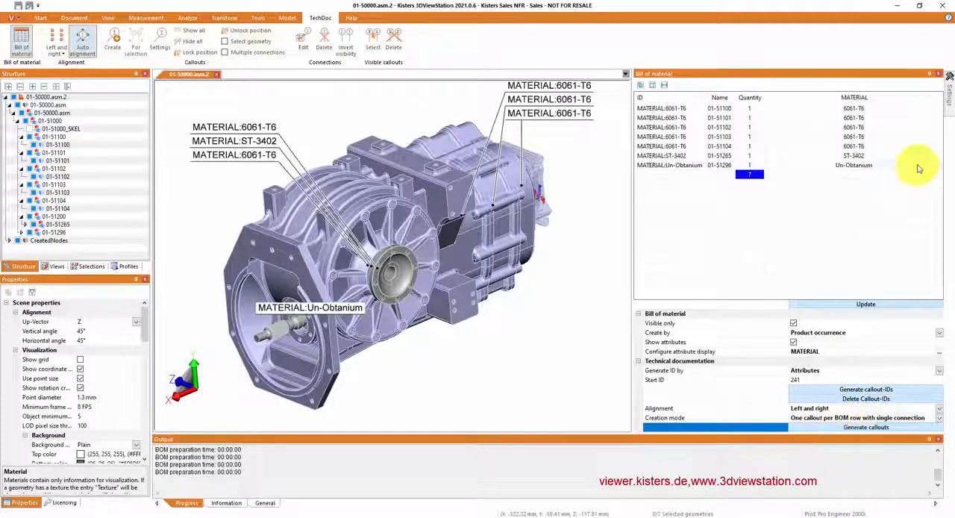
Step: Collapse the bill of material panel and orbit the gearbox to check the automatic alignment of the material callouts
left_click(928, 76)
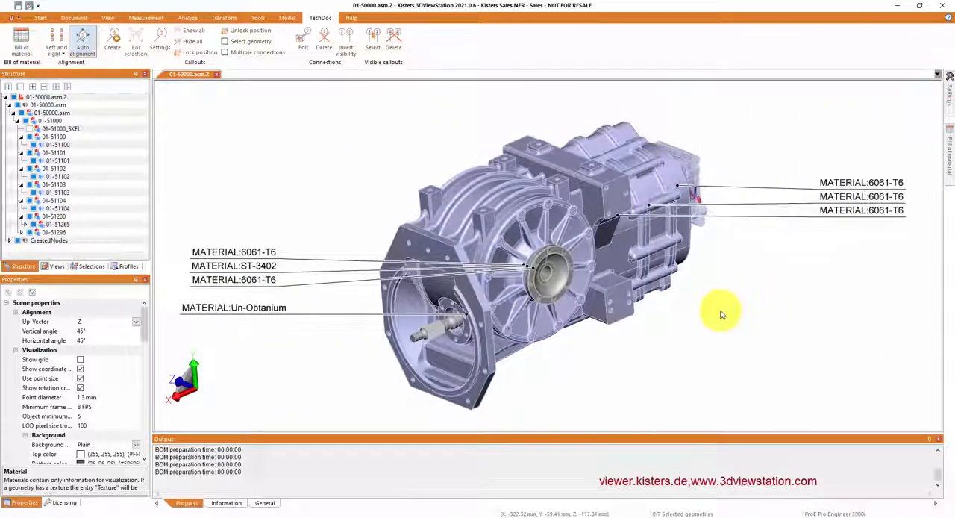
left_click_drag(721, 315, 682, 378)
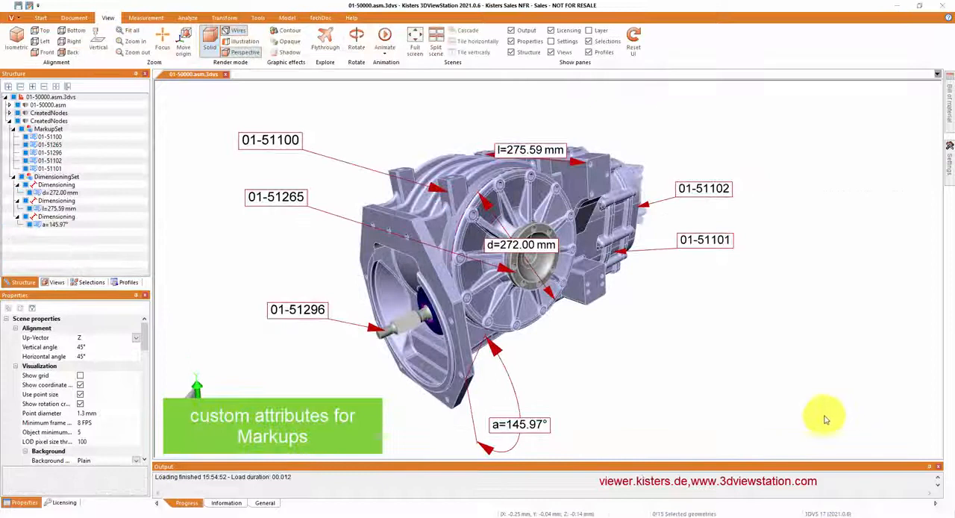
Step: Select the diameter dimension on the round cover and examine its custom attributes in the properties
left_click(515, 245)
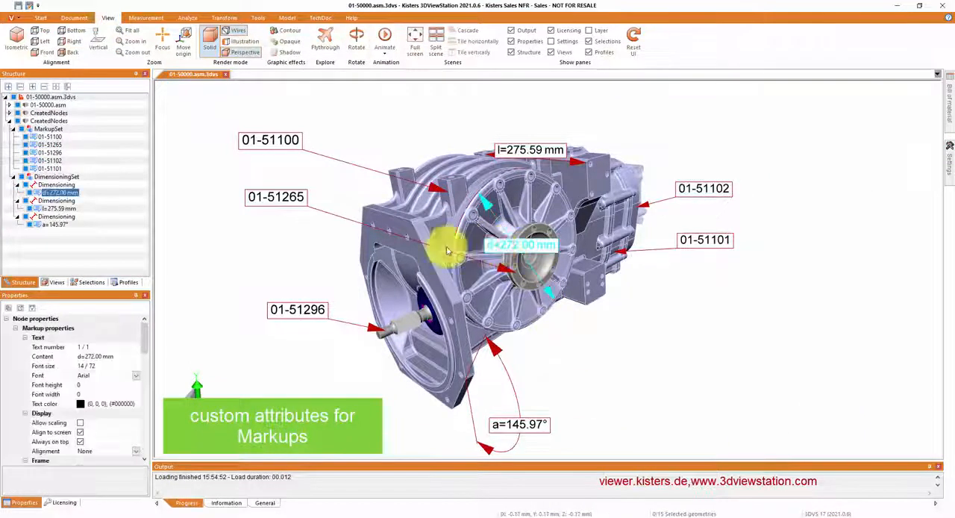
left_click_drag(145, 341, 122, 460)
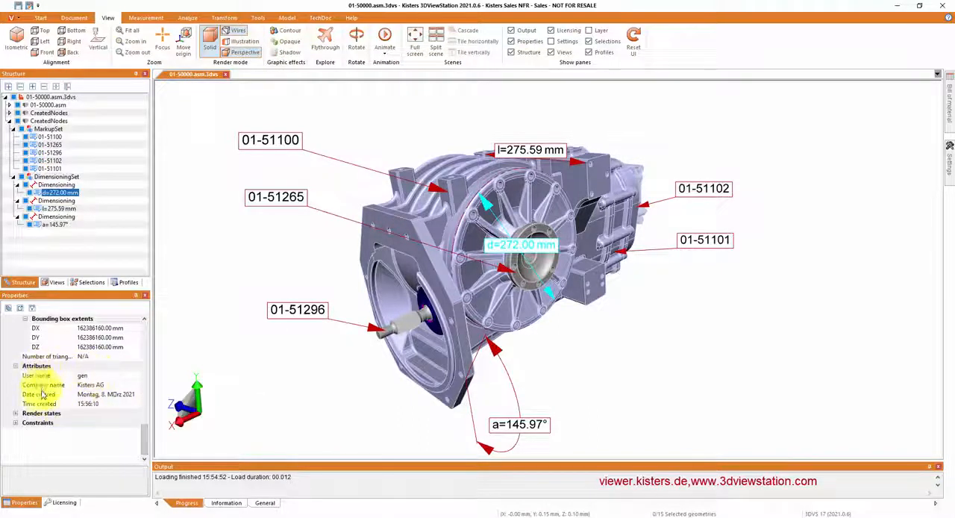
Step: Open the XML file from the Resources directory of the 3DViewStation user folder for editing in Notepad++
left_click(352, 18)
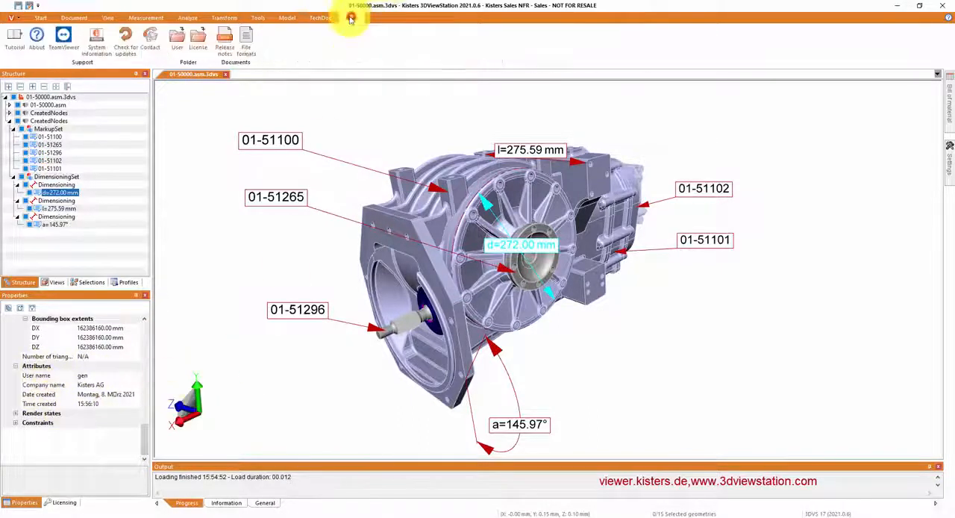
left_click(176, 39)
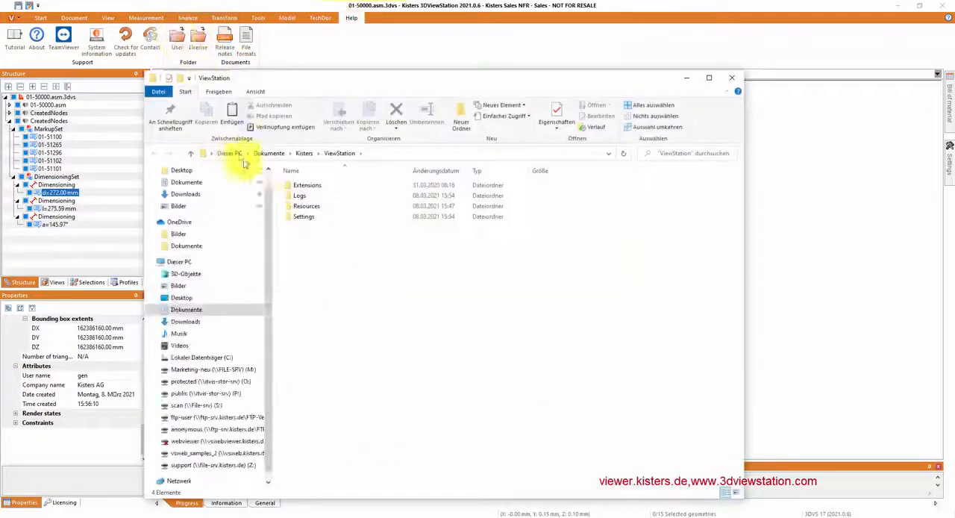
double_click(309, 210)
left_click(304, 241)
right_click(304, 240)
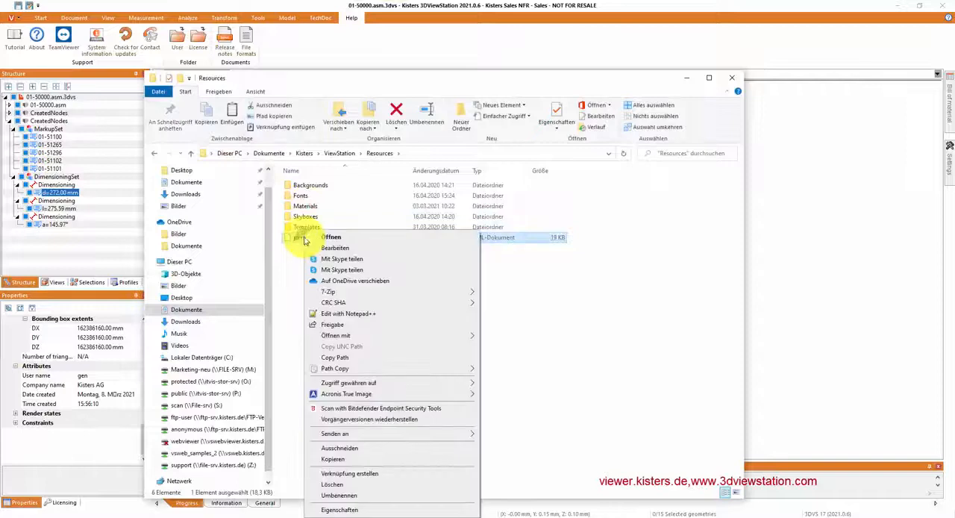
left_click(329, 313)
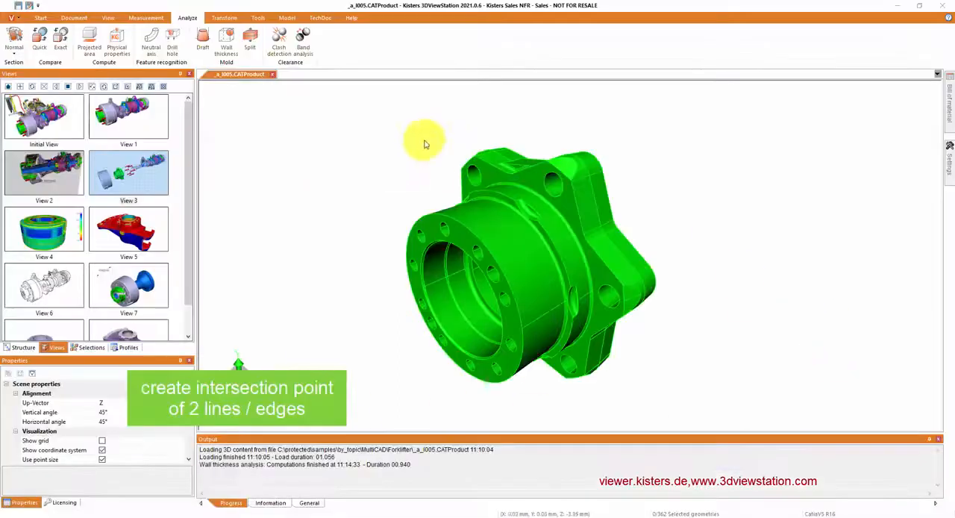
Step: Create an intersection point from two edges near the upper lobe of the green flange
left_click(289, 18)
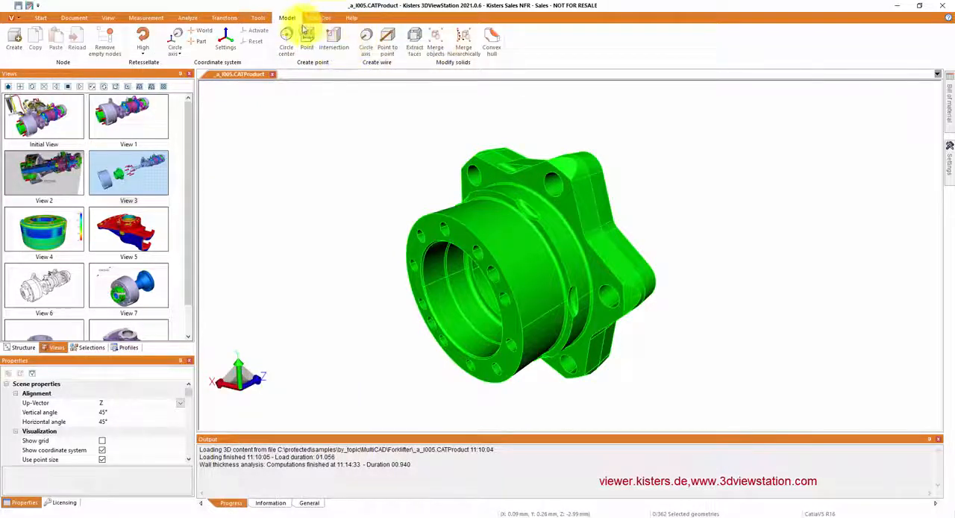
left_click(336, 39)
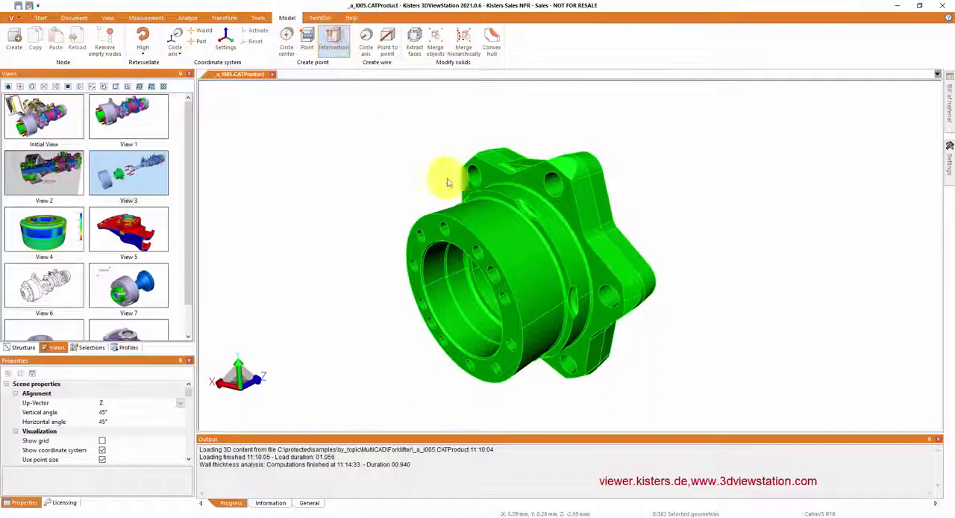
scroll(534, 177, "up", 3)
left_click(534, 167)
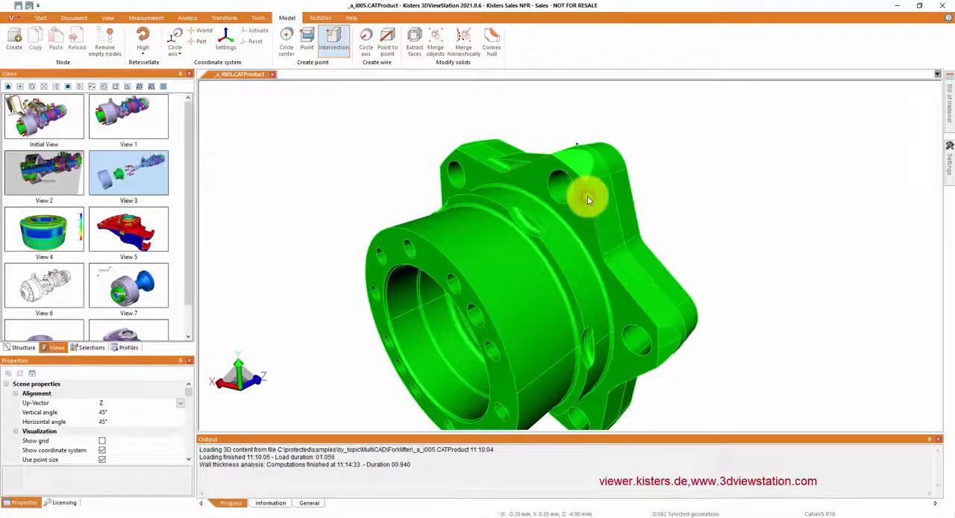
scroll(576, 156, "up", 3)
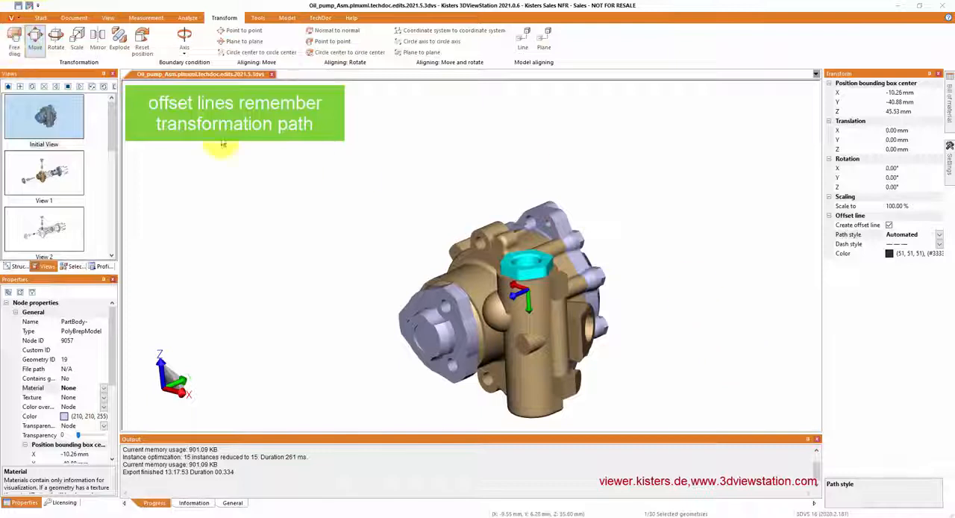
Step: Move the hexagonal plug out of the pump housing with the Automated offset line path style, and reset its position
left_click(939, 235)
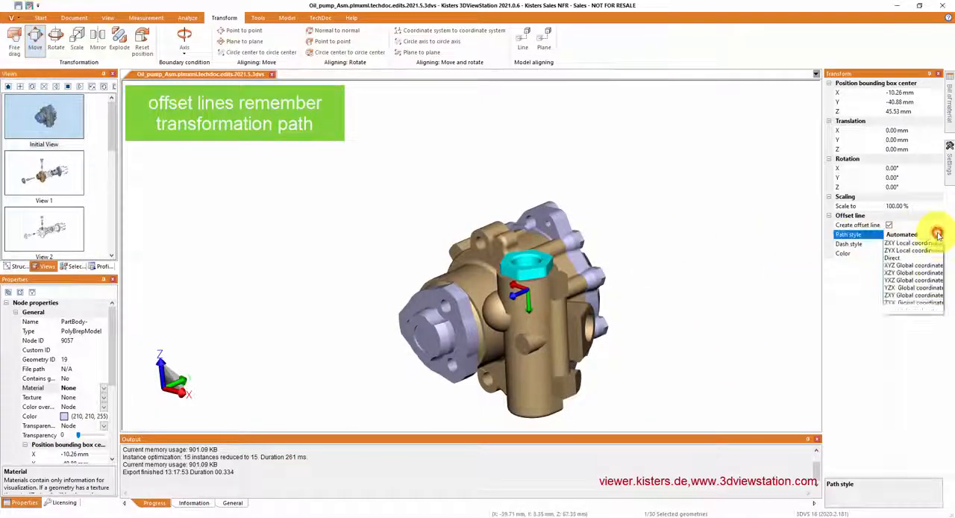
left_click(622, 268)
left_click_drag(529, 302, 704, 175)
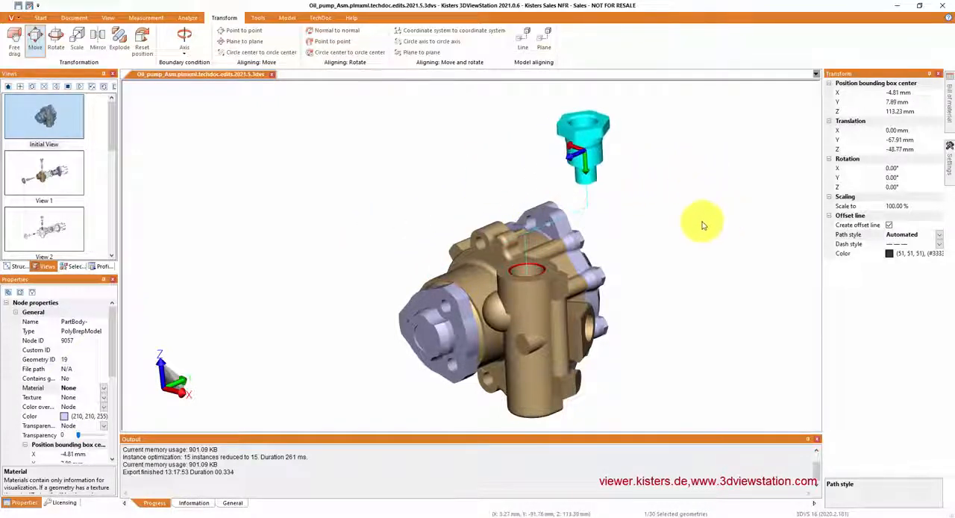
left_click(146, 37)
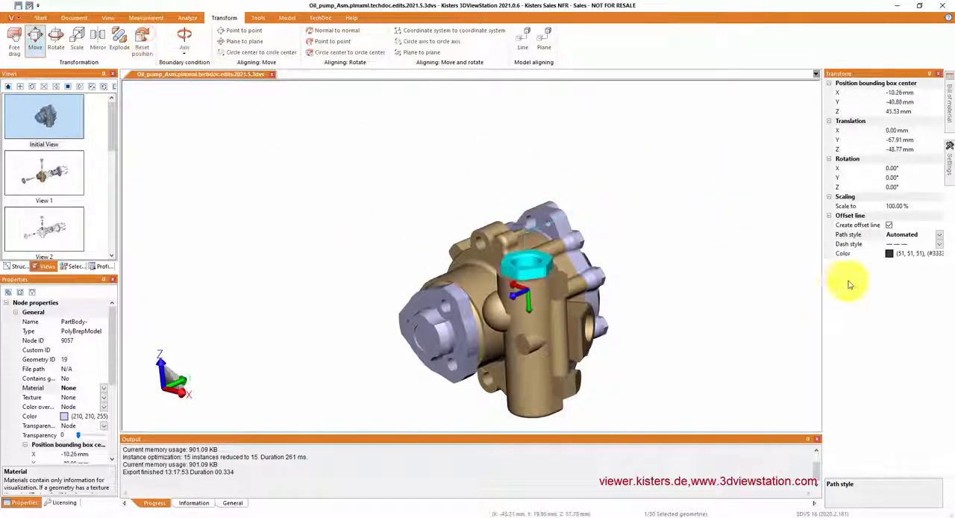
Step: Set the offset line path style to All transformations and move the plug out of the pump housing in several consecutive moves
left_click(942, 237)
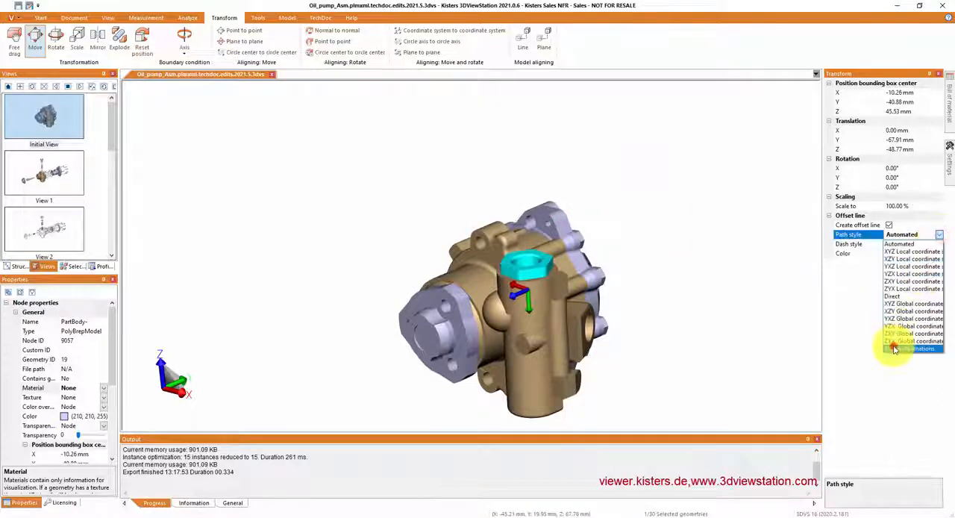
left_click(892, 342)
left_click_drag(535, 313, 519, 203)
left_click_drag(451, 216, 620, 240)
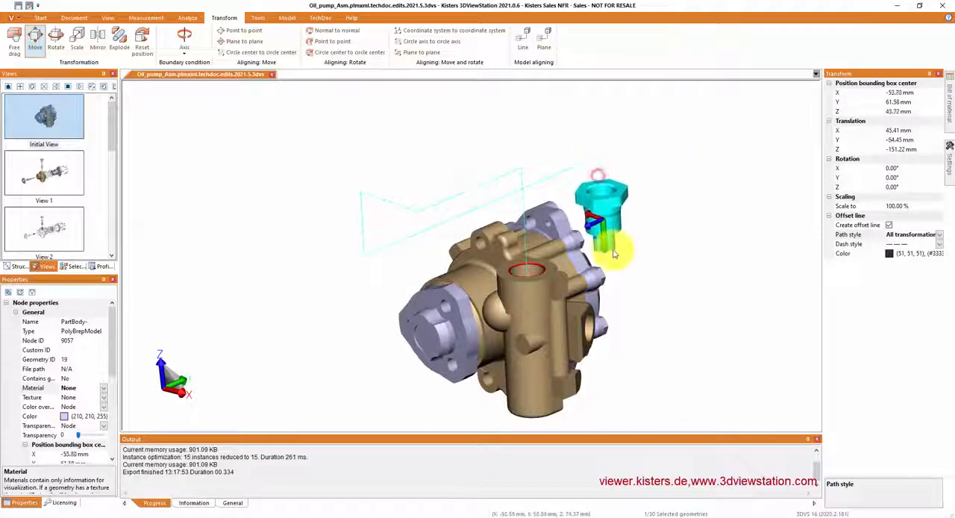
left_click(672, 268)
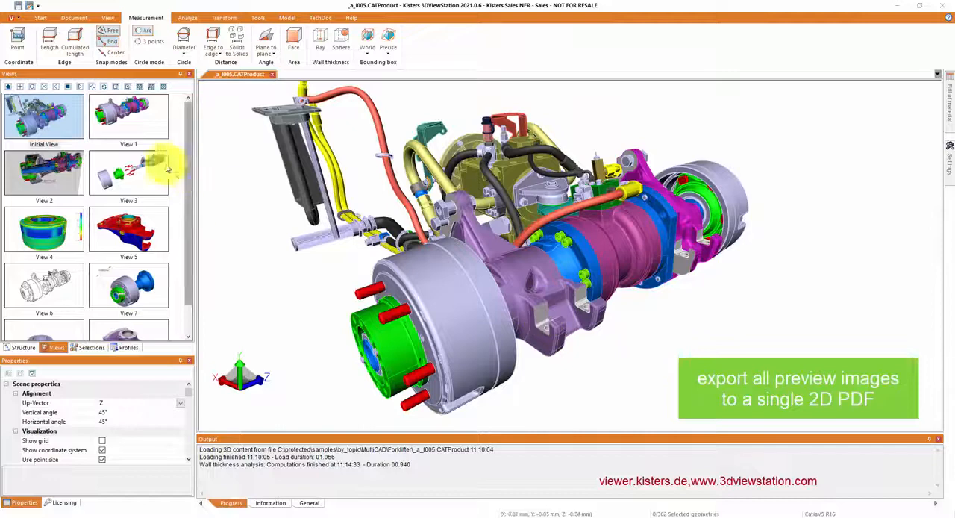
Step: Look through the saved views of the axle assembly, including Views 1 to 4, View 6 and View 7
left_click(116, 123)
left_click(51, 161)
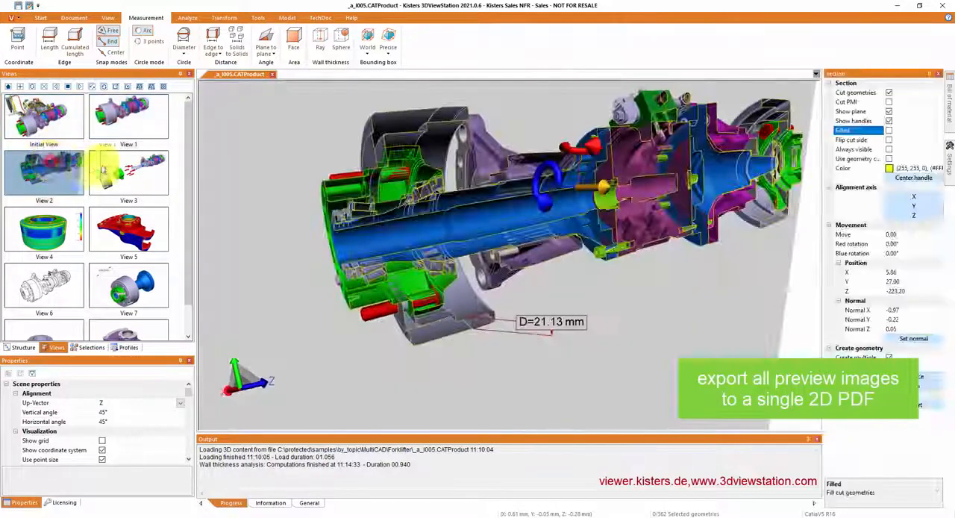
left_click(127, 168)
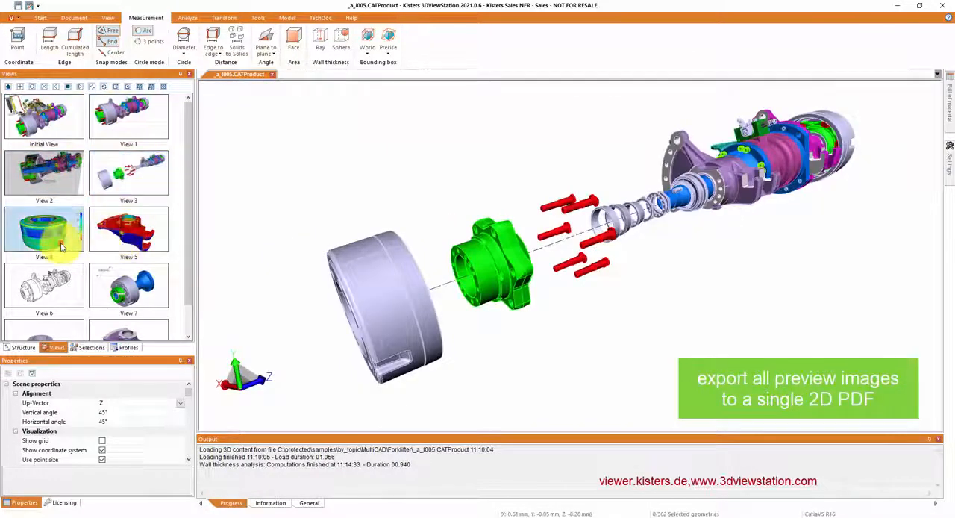
left_click(62, 245)
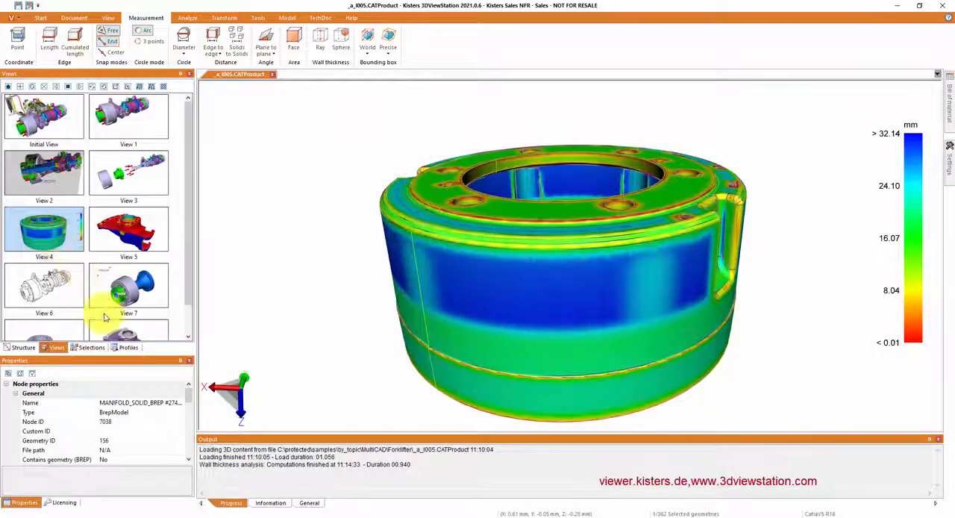
left_click(44, 287)
left_click(124, 288)
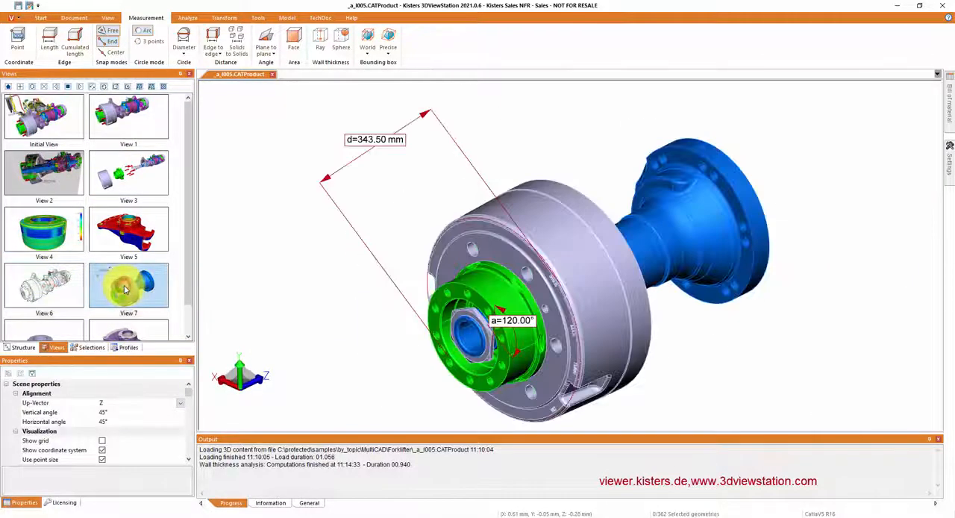
Step: Return to the Initial View and export all view preview images to a single PDF, _a_I005.pdf, on the Desktop
left_click(74, 119)
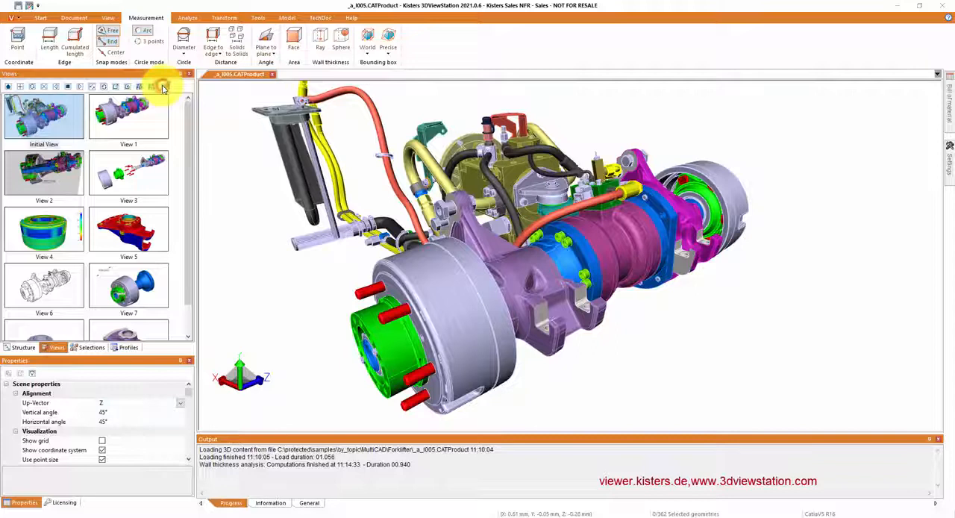
left_click(164, 87)
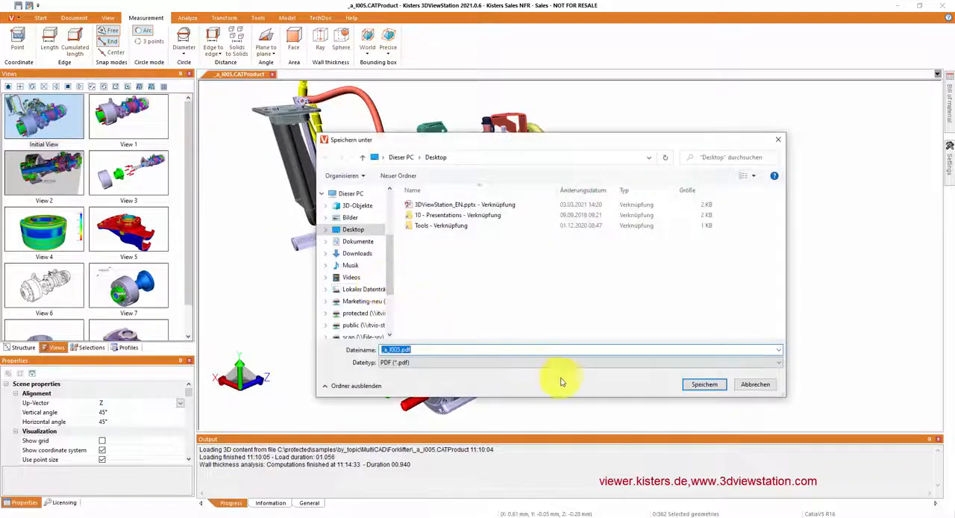
left_click(703, 385)
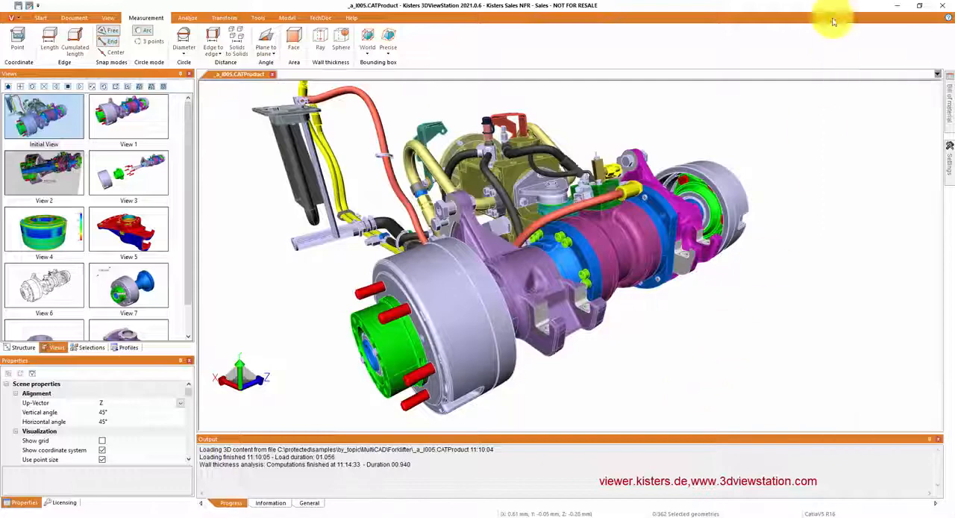
Step: Switch to Adobe Acrobat Reader and examine the view previews in the exported _a_I005.pdf
left_click(895, 5)
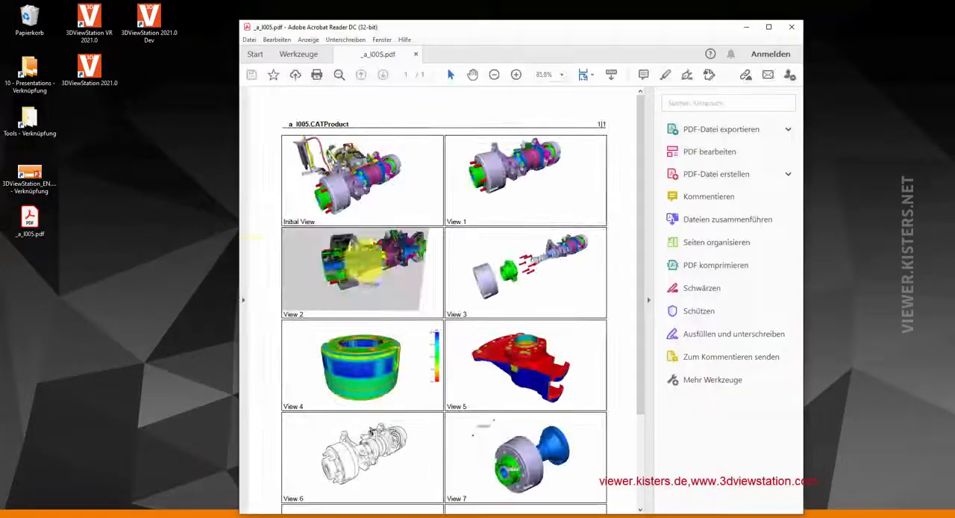
scroll(376, 248, "down", 2)
scroll(376, 248, "down", 2)
scroll(376, 249, "up", 3)
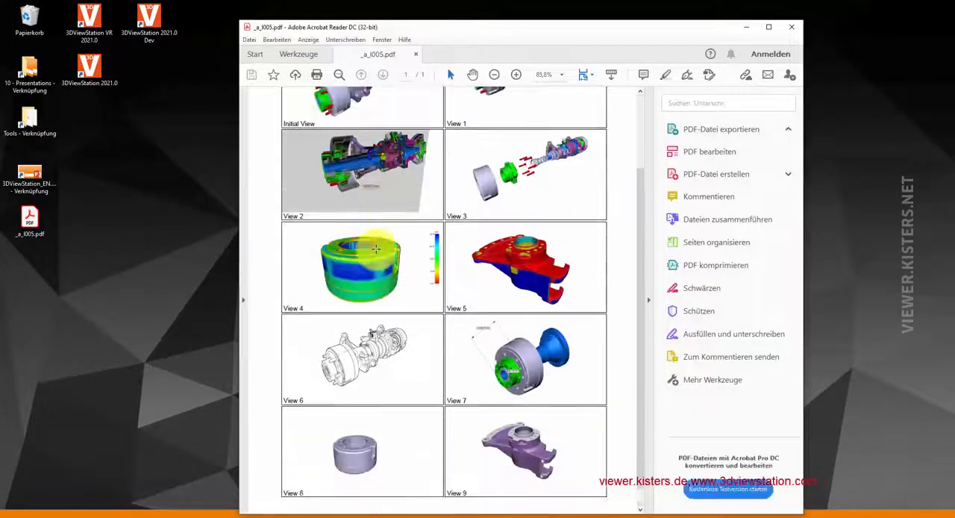
scroll(377, 248, "down", 1)
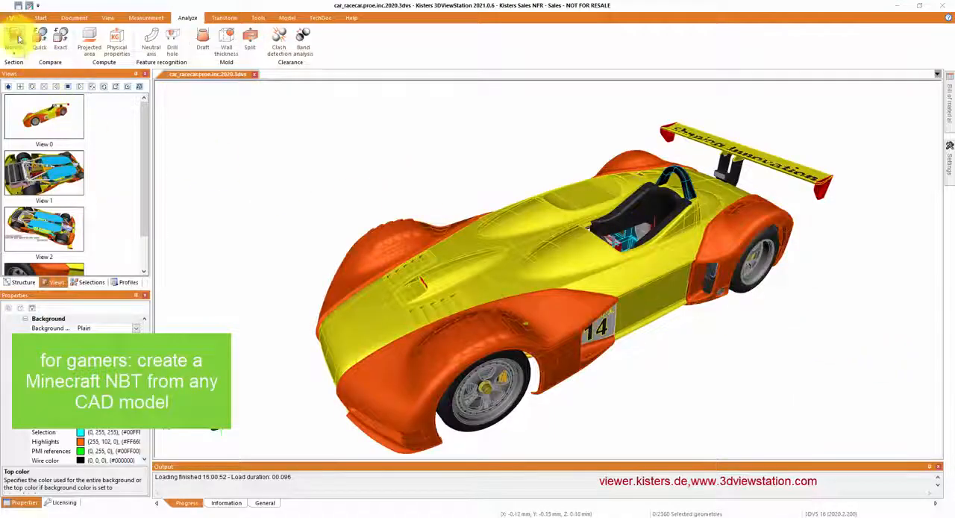
Step: Inspect the race car's interior with a normal section, shifting the cutting plane down through the body, and turn the section off
left_click(17, 48)
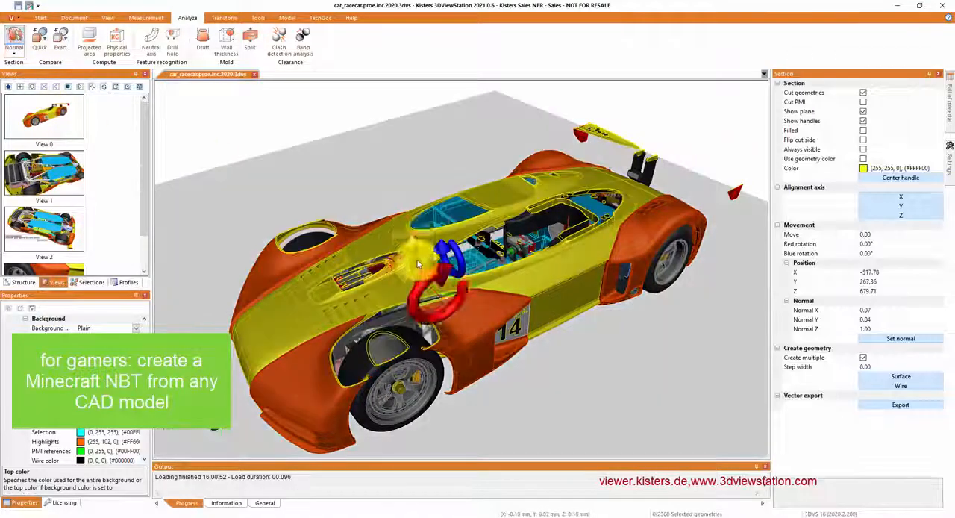
mouse_move(415, 243)
left_mouse_down()
mouse_move(414, 268)
mouse_move(413, 256)
left_mouse_up()
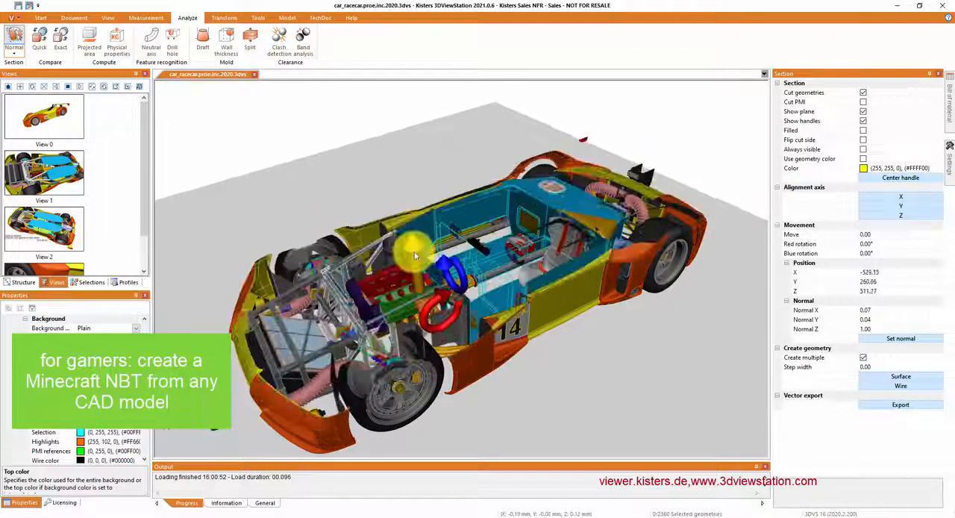
left_click(12, 45)
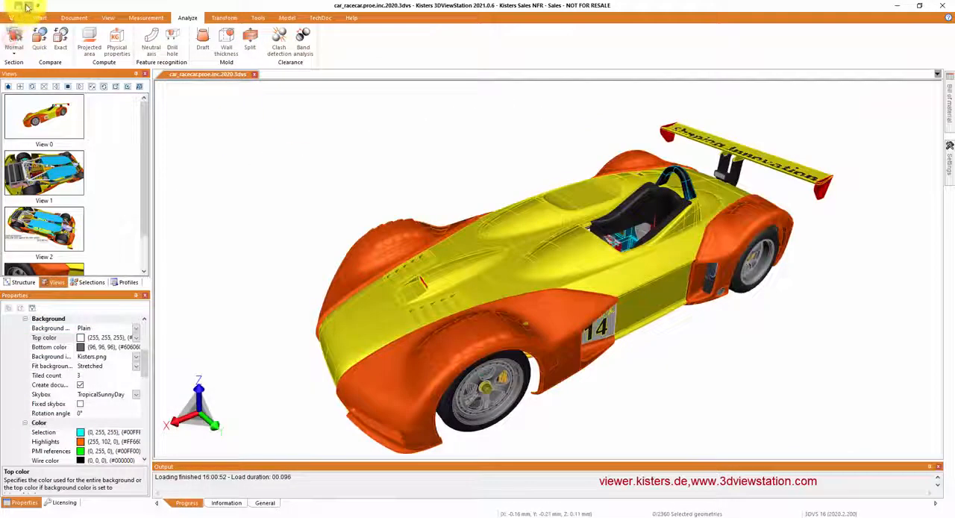
Step: Export the race car to the Desktop in Minecraft (*.nbt) format as car_racecar.proe.inc.2020
left_click(31, 7)
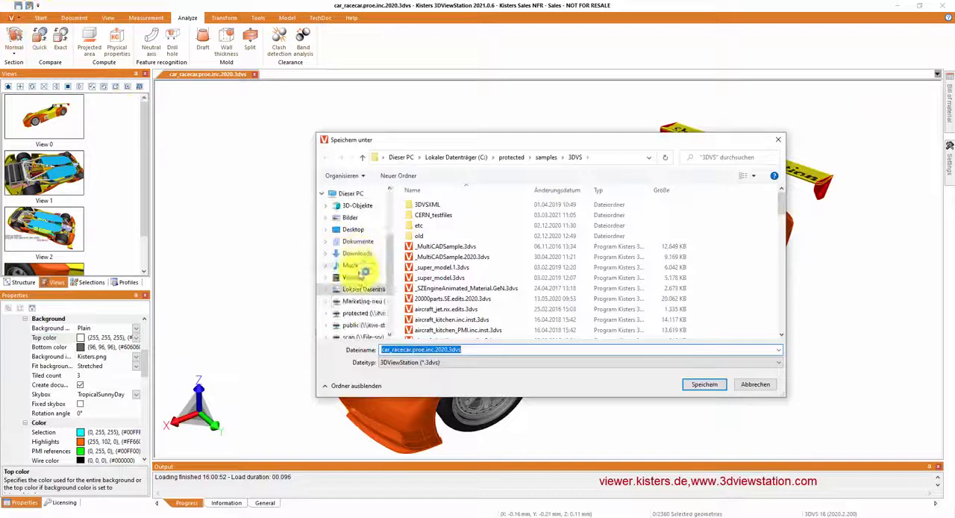
left_click(353, 230)
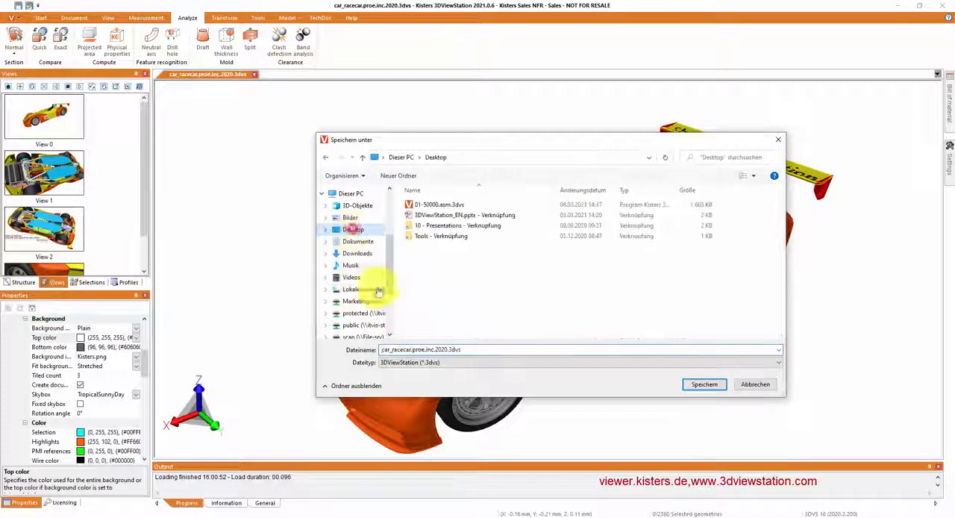
left_click(407, 363)
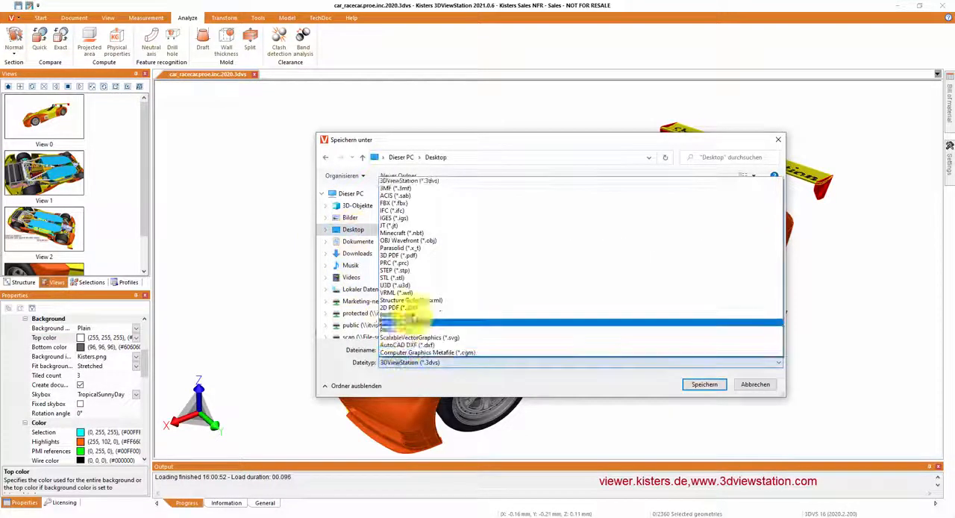
left_click(401, 233)
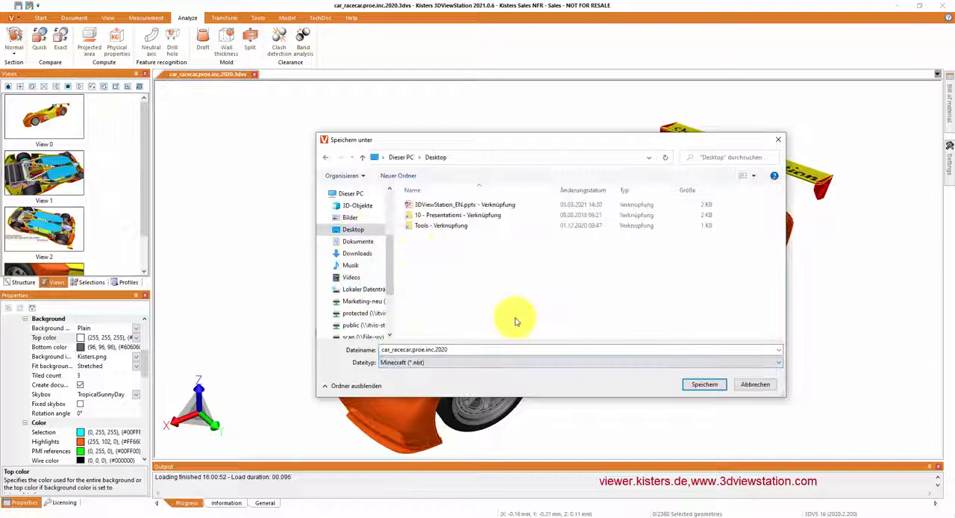
left_click(704, 385)
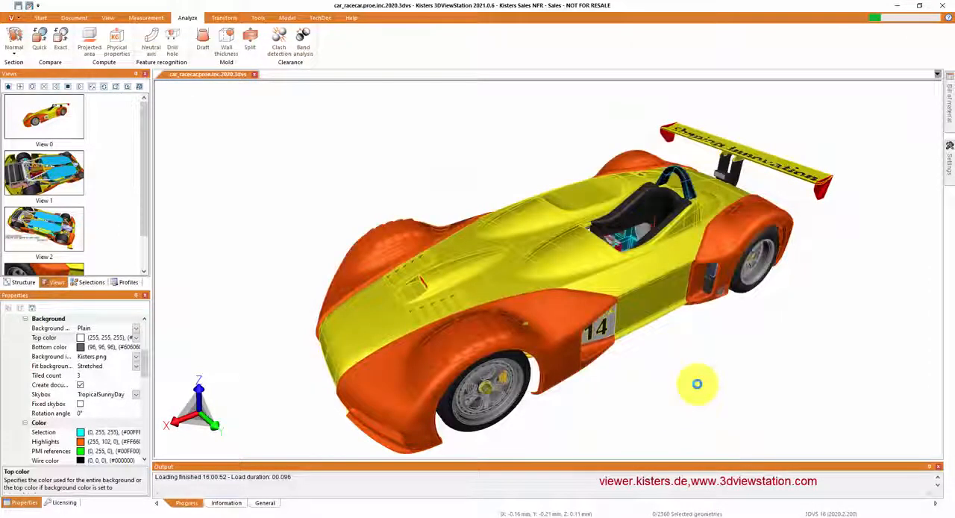
Step: Shrink the window to reach the Desktop, open the exported car_racecar.proe.inc.2020.nbt in the viewer, and maximize the window again
left_click_drag(391, 4, 439, 30)
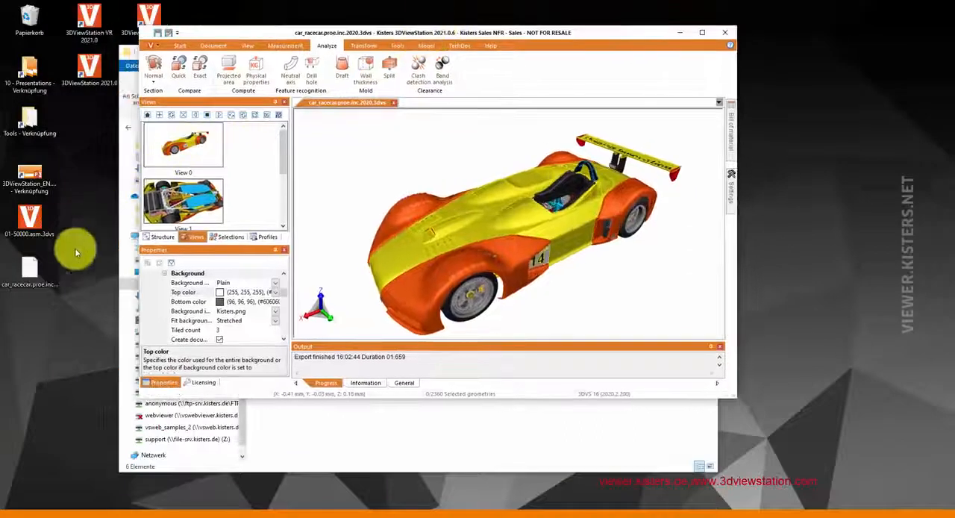
left_click(267, 237)
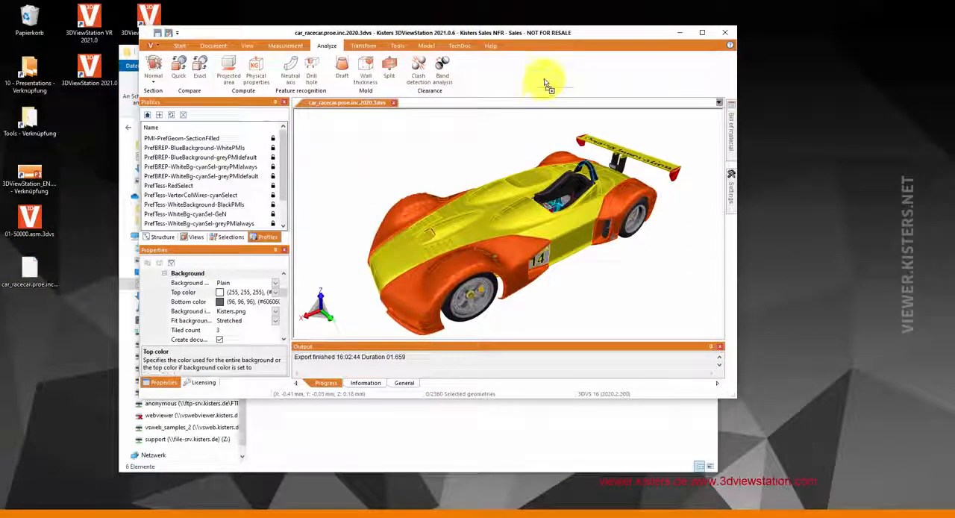
left_click(703, 32)
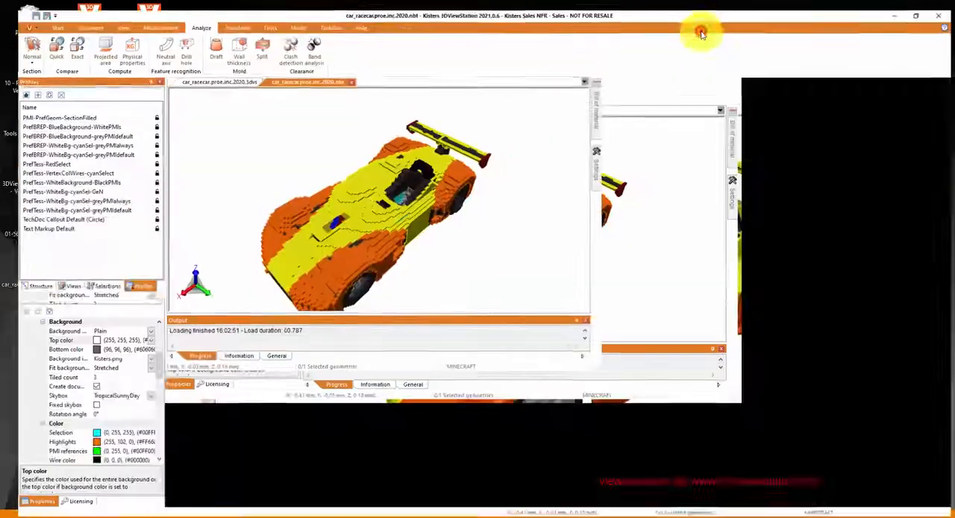
Step: Inspect the inside of the Minecraft block model with a normal section, moving the cutting plane vertically, and turn the section off
left_click_drag(538, 289, 491, 239)
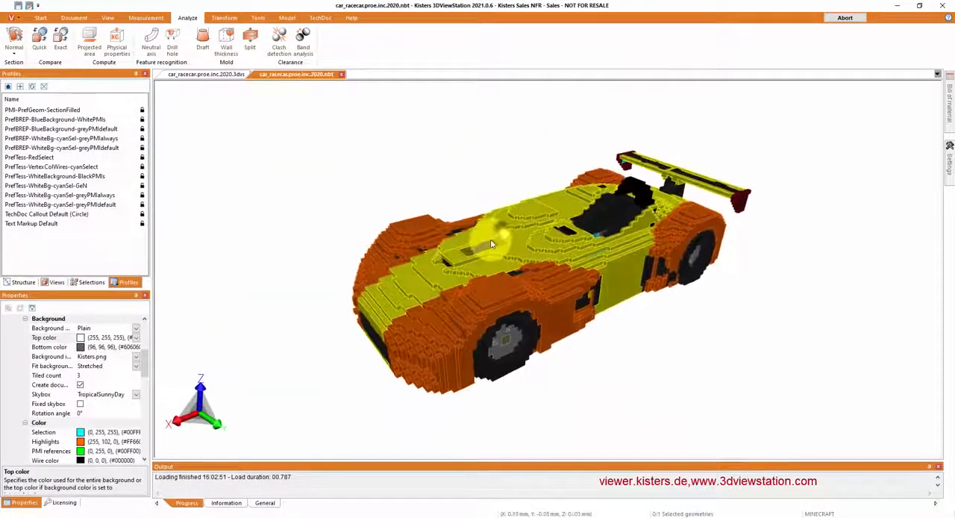
left_click(18, 36)
left_click(424, 259)
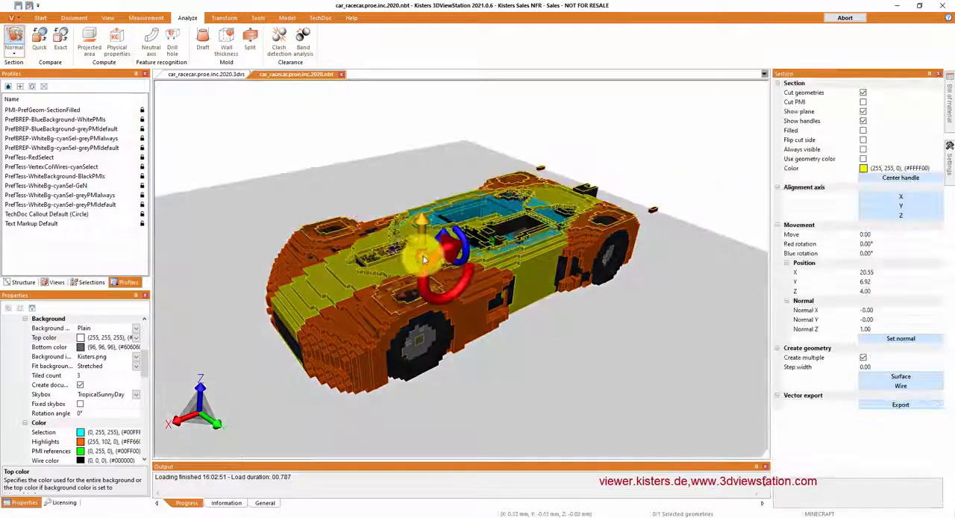
left_click_drag(420, 252, 416, 226)
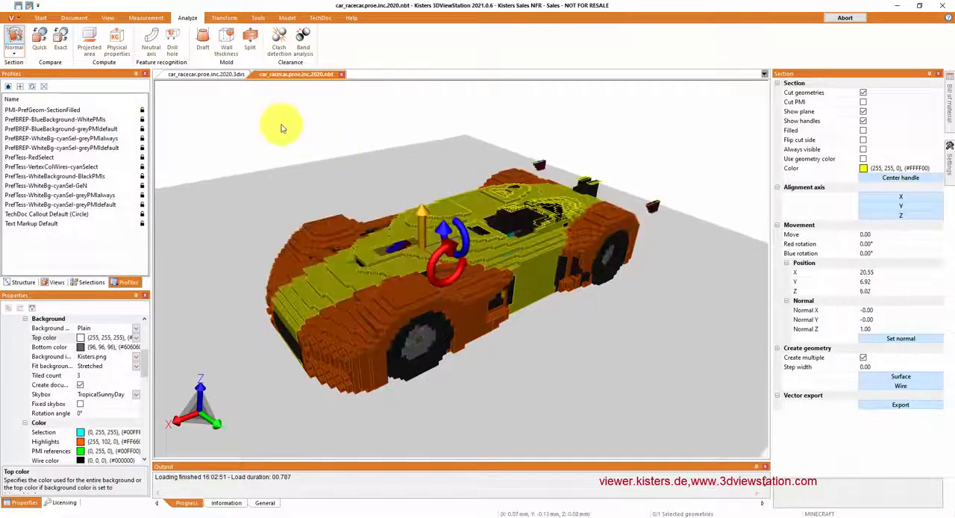
left_click(12, 38)
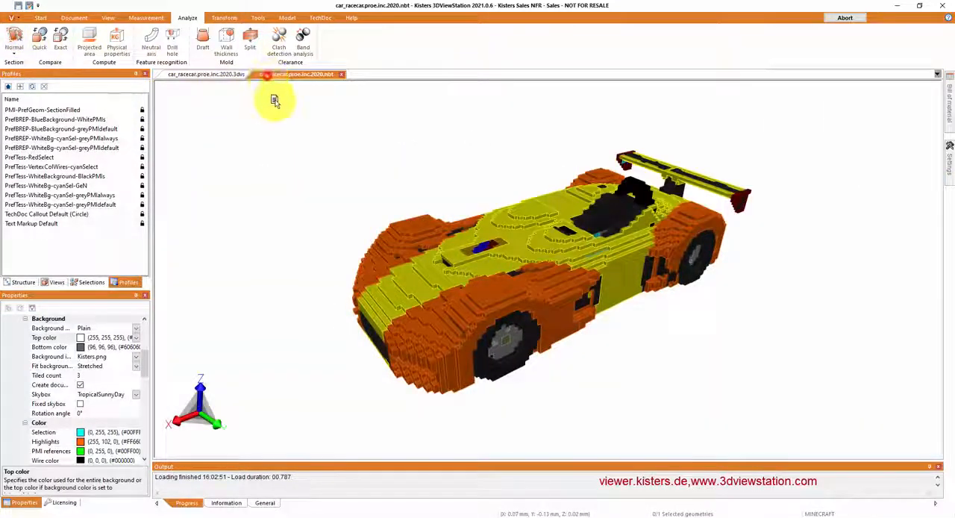
Step: Arrange the .nbt block model beside the original .3dvs race car in a split view for comparison
left_click_drag(275, 101, 322, 218)
left_click_drag(583, 401, 735, 360)
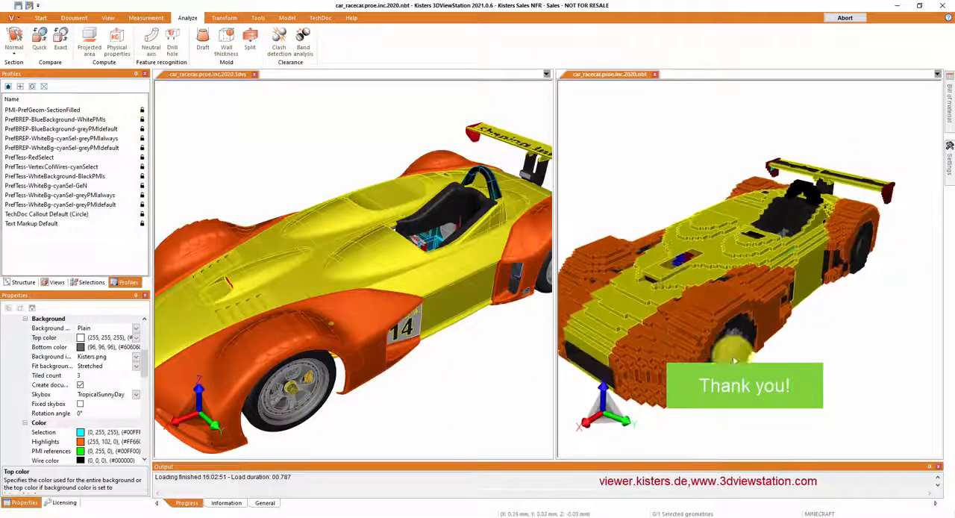